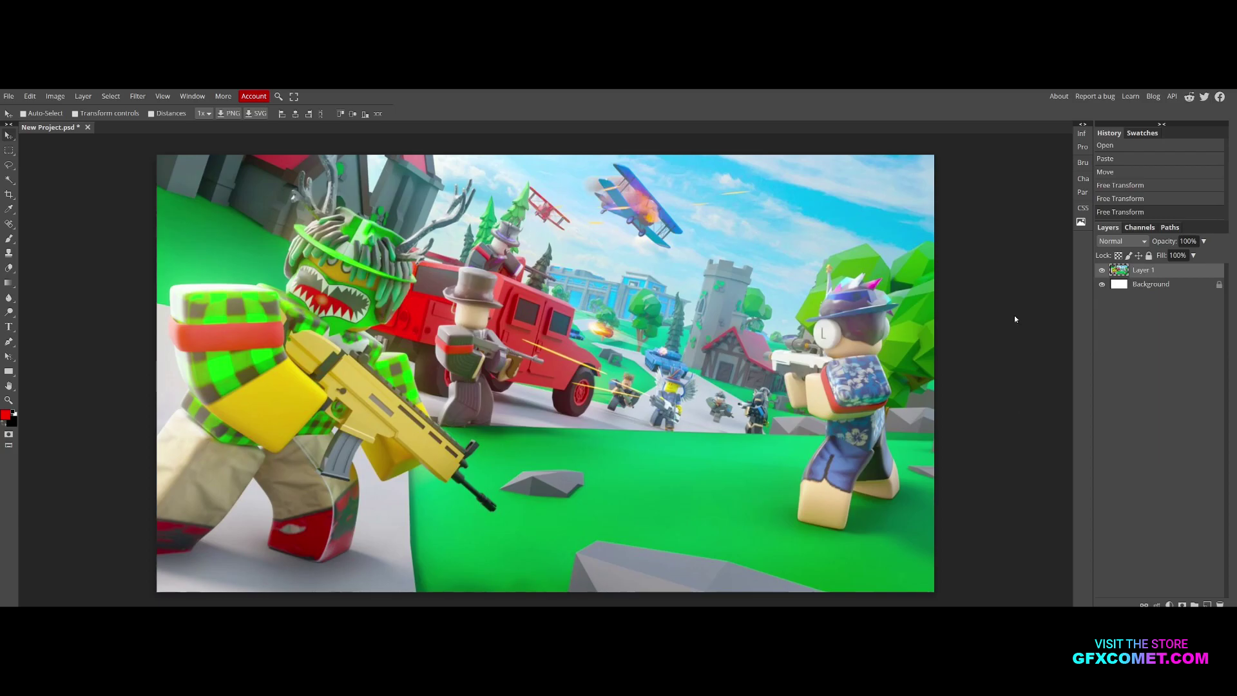
Duplicate Layer 1 and apply a Gaussian Blur with a 2.4 px radius to the copy
right_click(1146, 270)
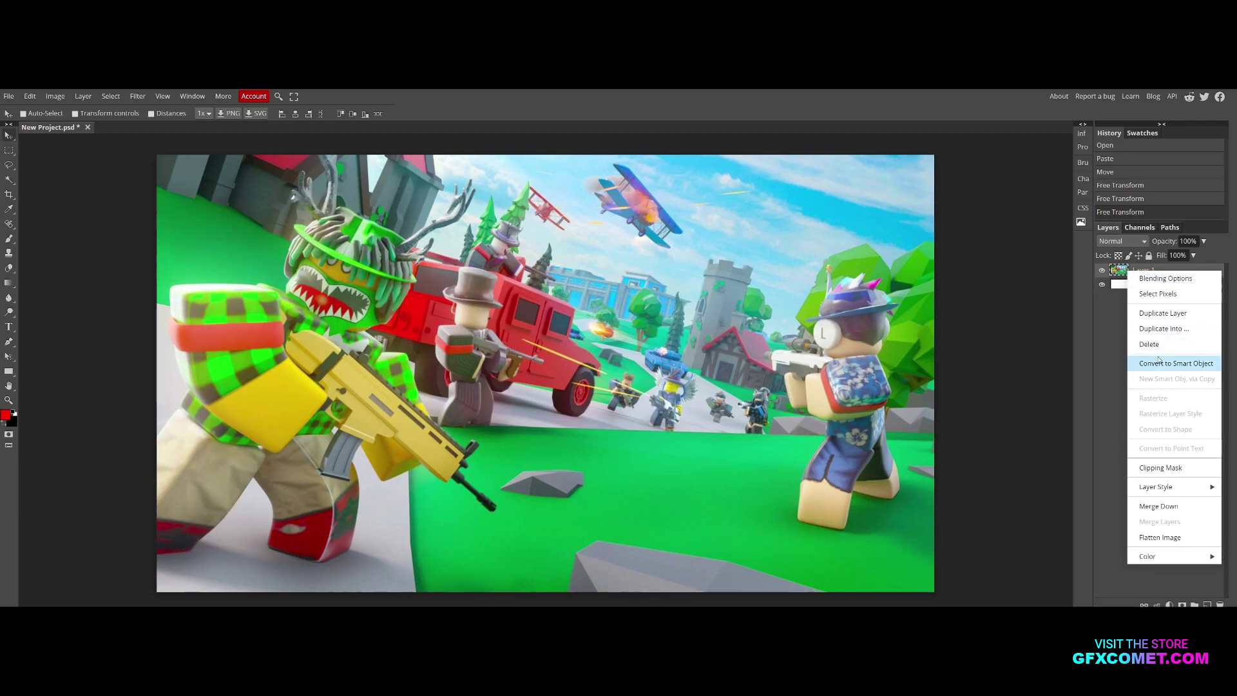
click(1163, 313)
click(137, 96)
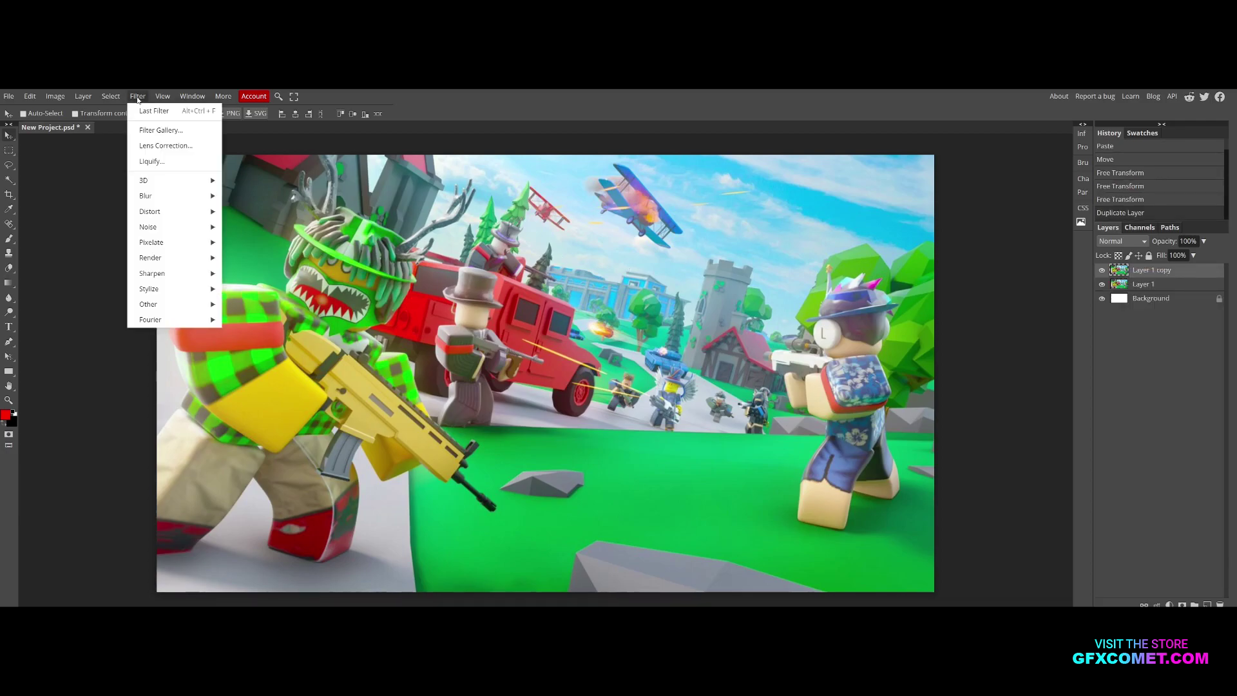
mouse_move(174, 195)
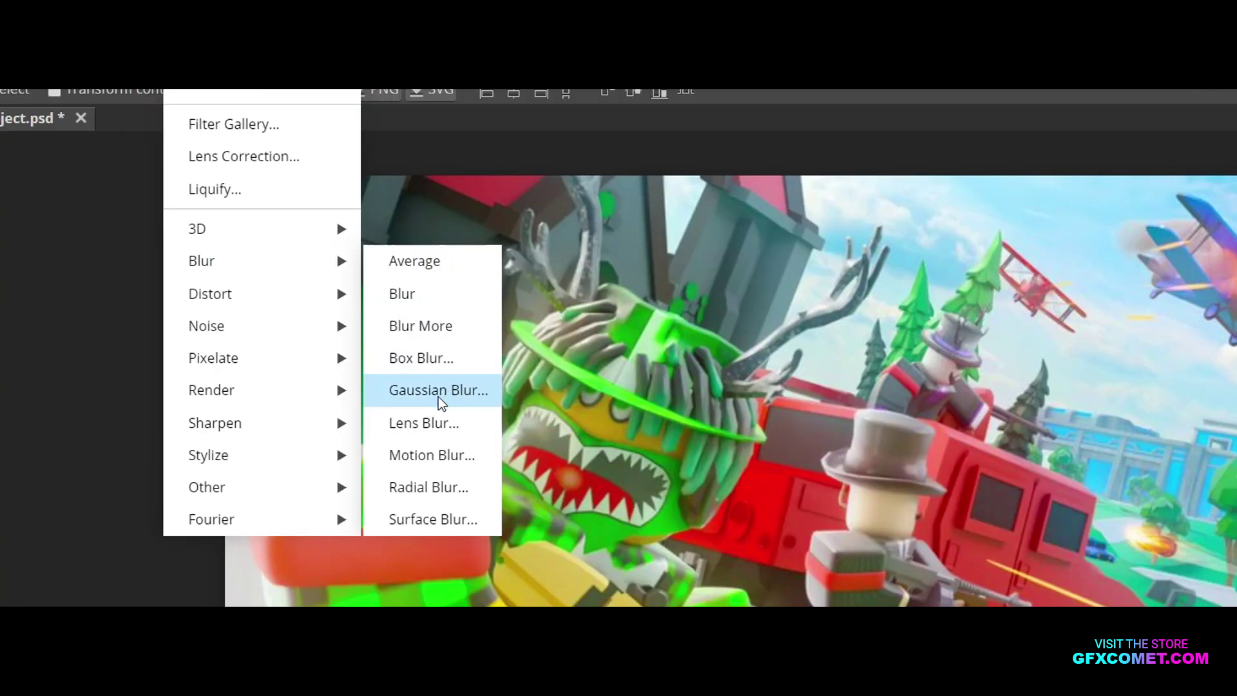
click(438, 396)
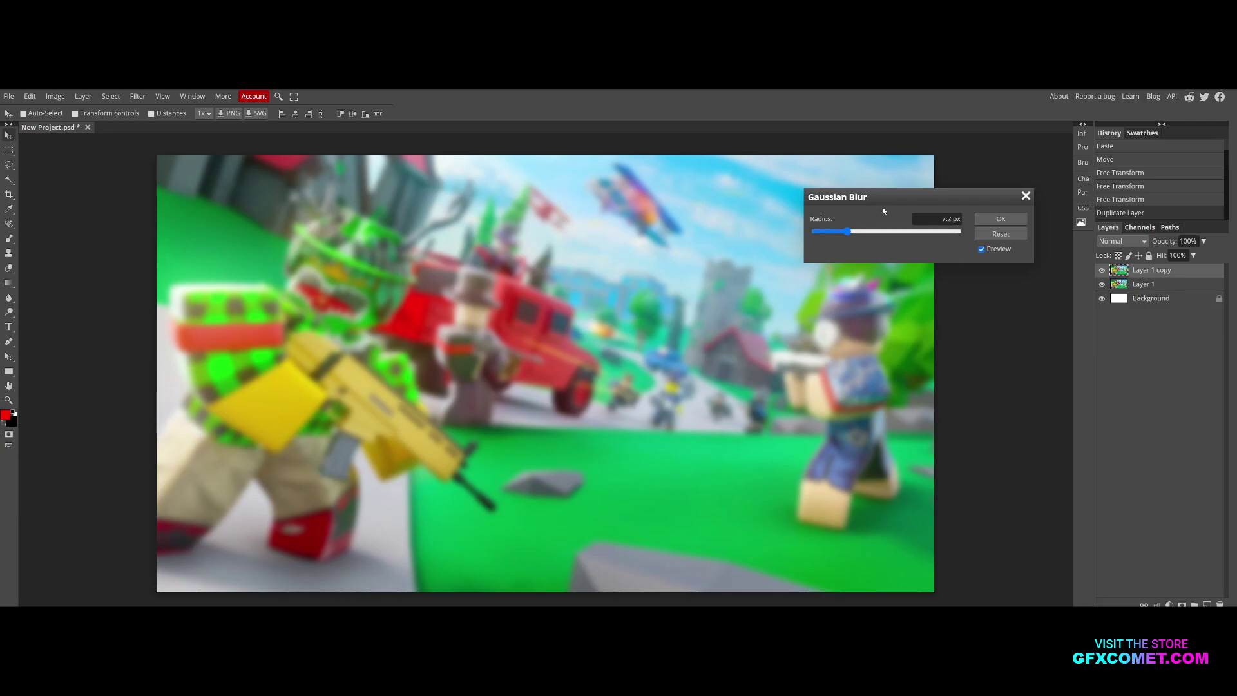
drag(847, 232, 840, 233)
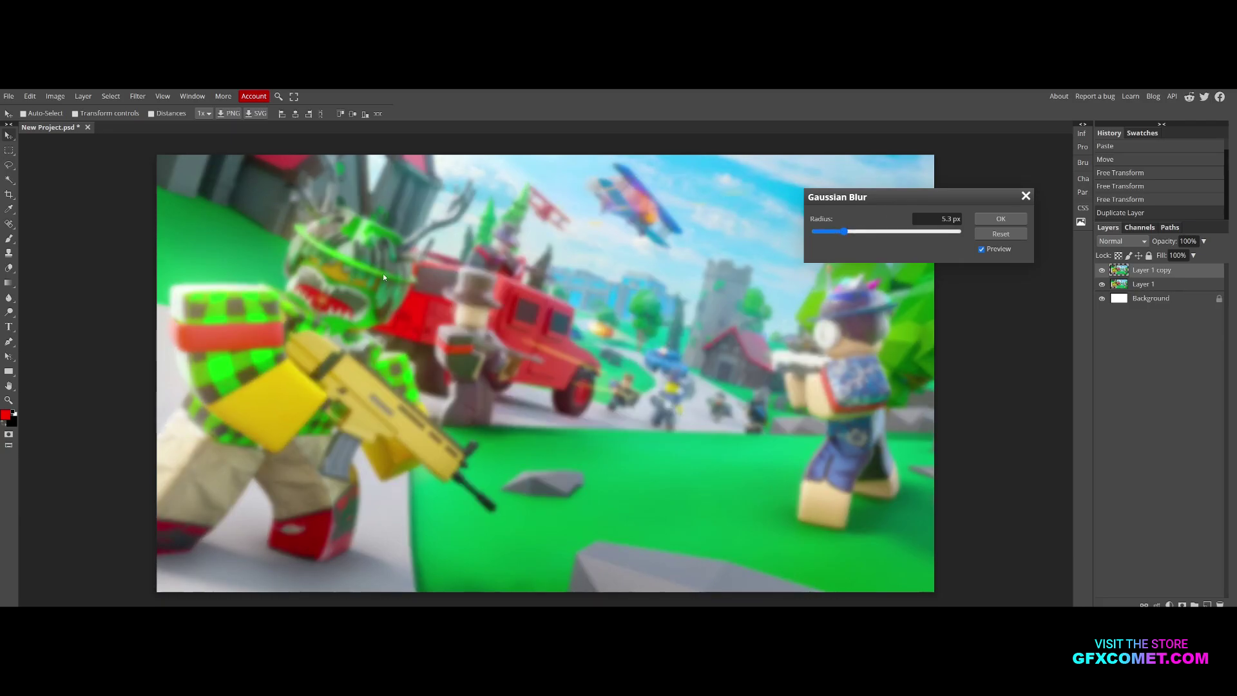
click(840, 232)
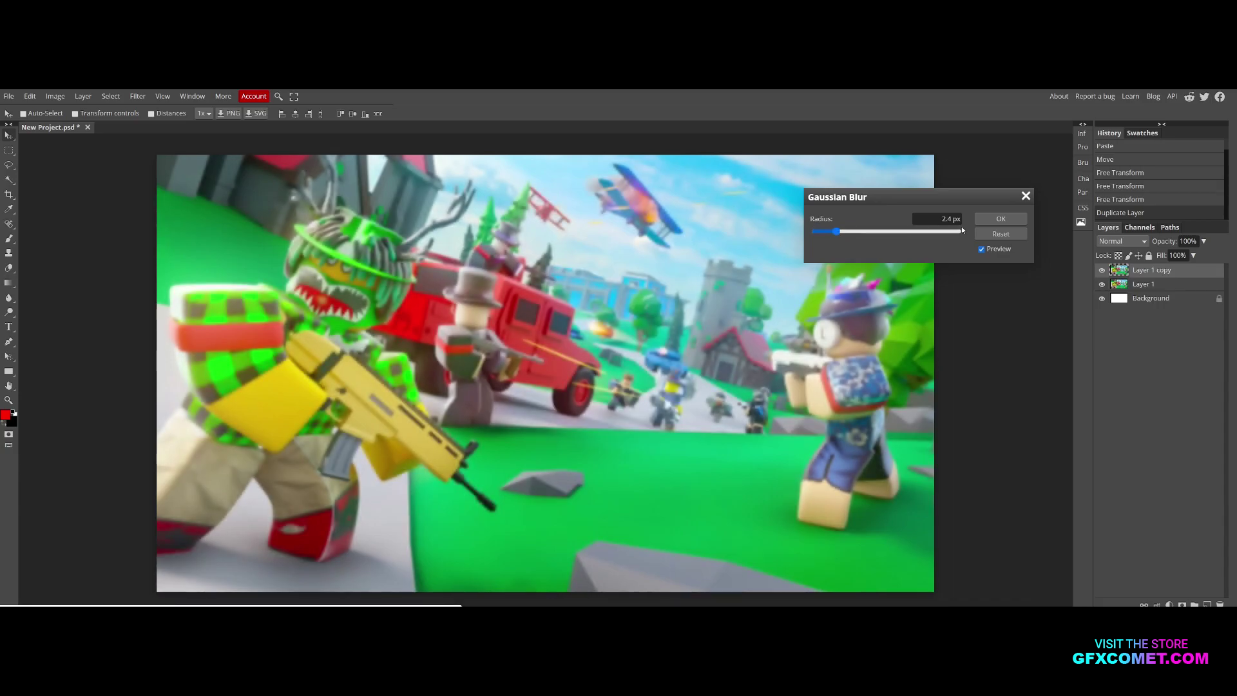
click(1010, 223)
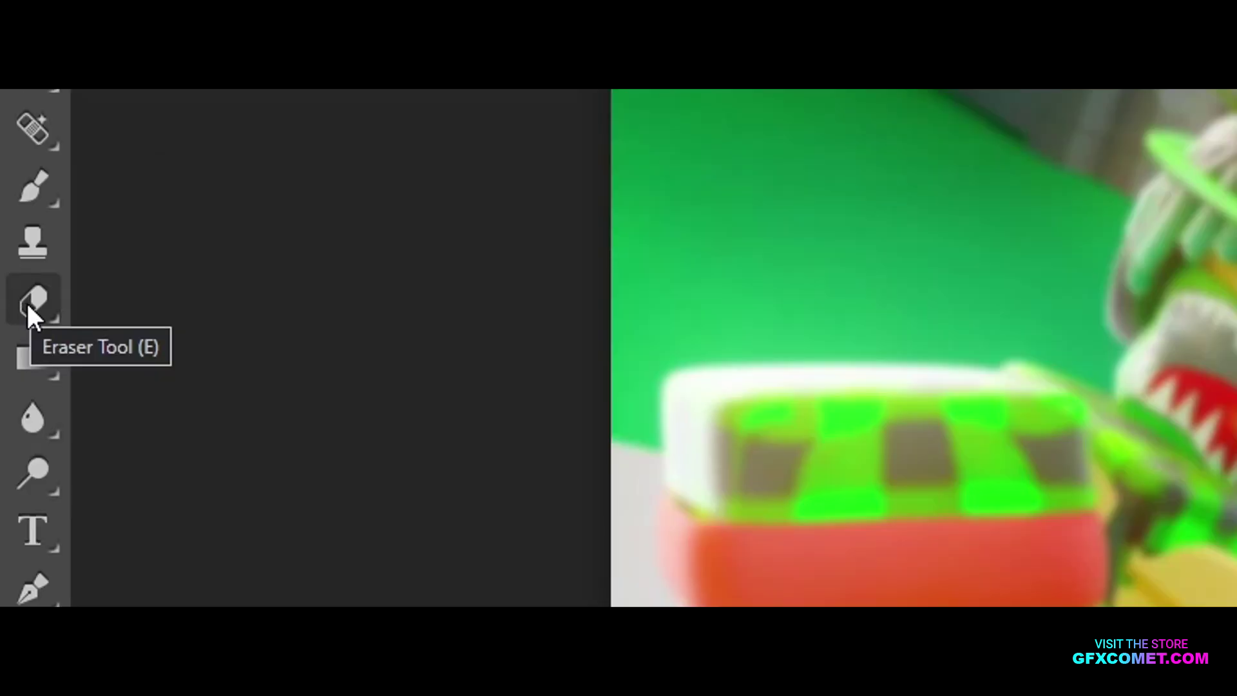
Set up a soft Eraser with 0% hardness, 53% opacity and 46% flow
click(29, 302)
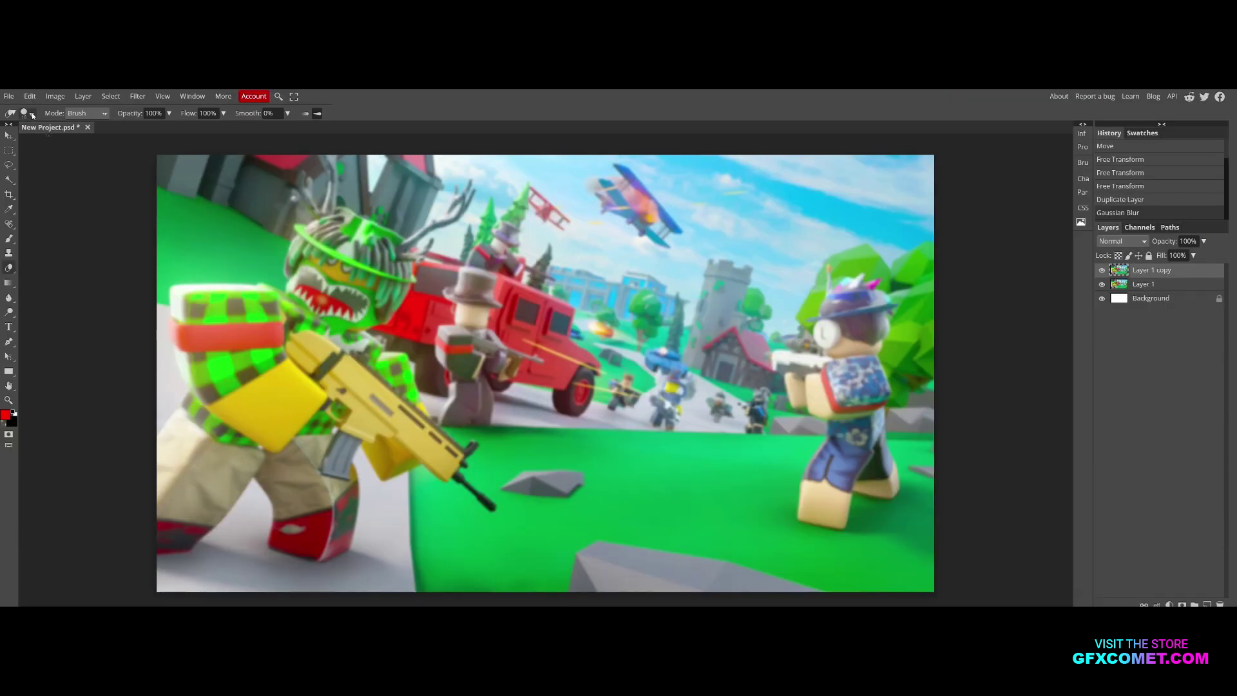
click(26, 114)
click(135, 165)
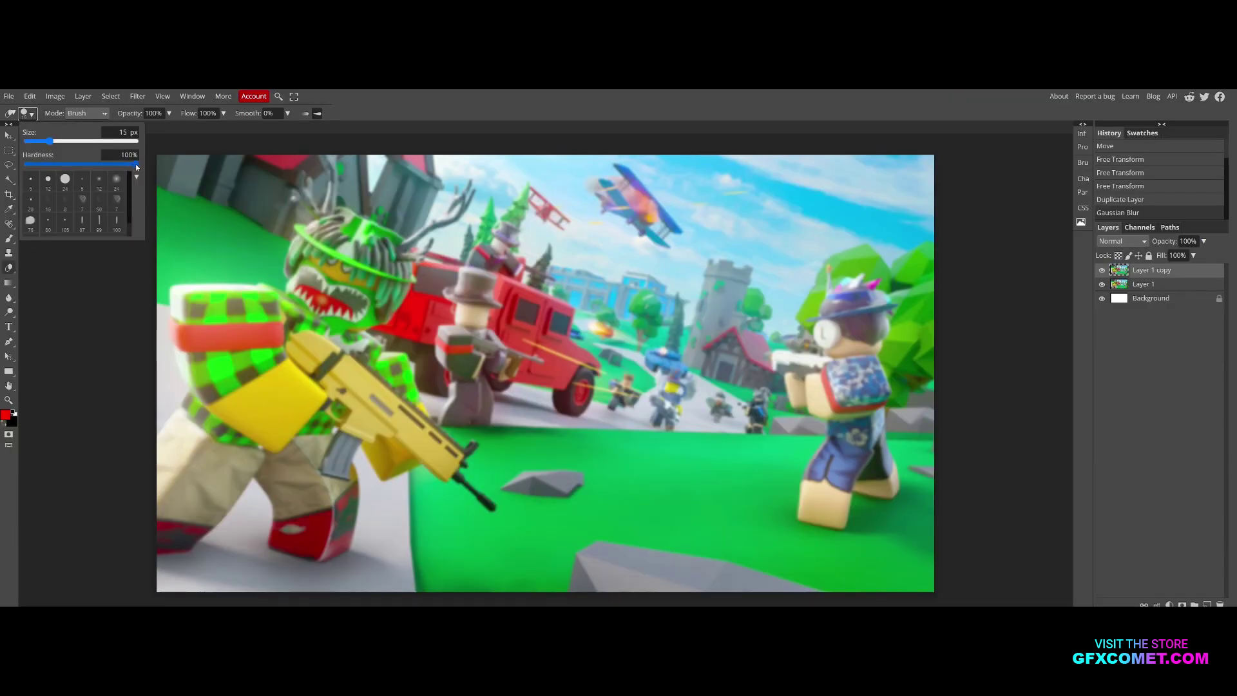
drag(136, 165, 26, 163)
click(135, 114)
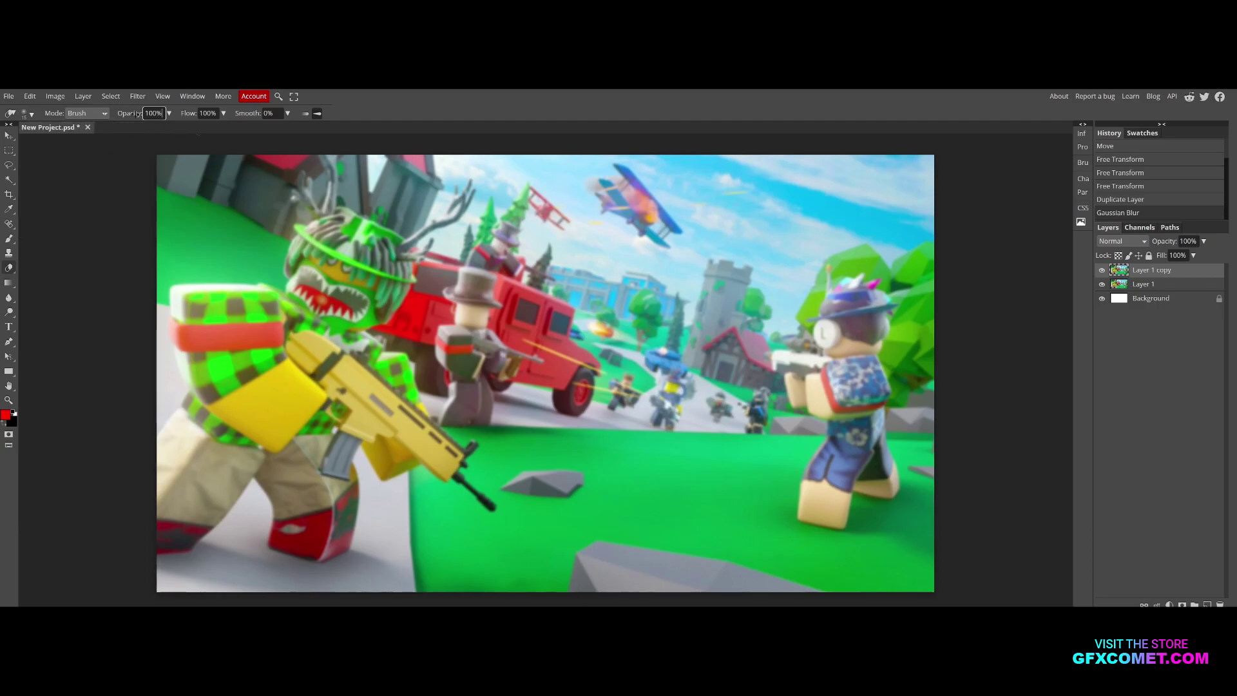
drag(136, 114, 105, 114)
drag(192, 114, 173, 114)
Erase the blur on Layer 1 copy over the antlered character's mouth, face and hat
mouse_move(342, 180)
mouse_down()
mouse_move(396, 238)
mouse_move(804, 412)
mouse_up()
key(ctrl+plus)
key(h)
click(8, 268)
mouse_move(533, 349)
mouse_down()
mouse_move(556, 293)
mouse_move(545, 306)
mouse_up()
drag(546, 309, 562, 348)
click(562, 349)
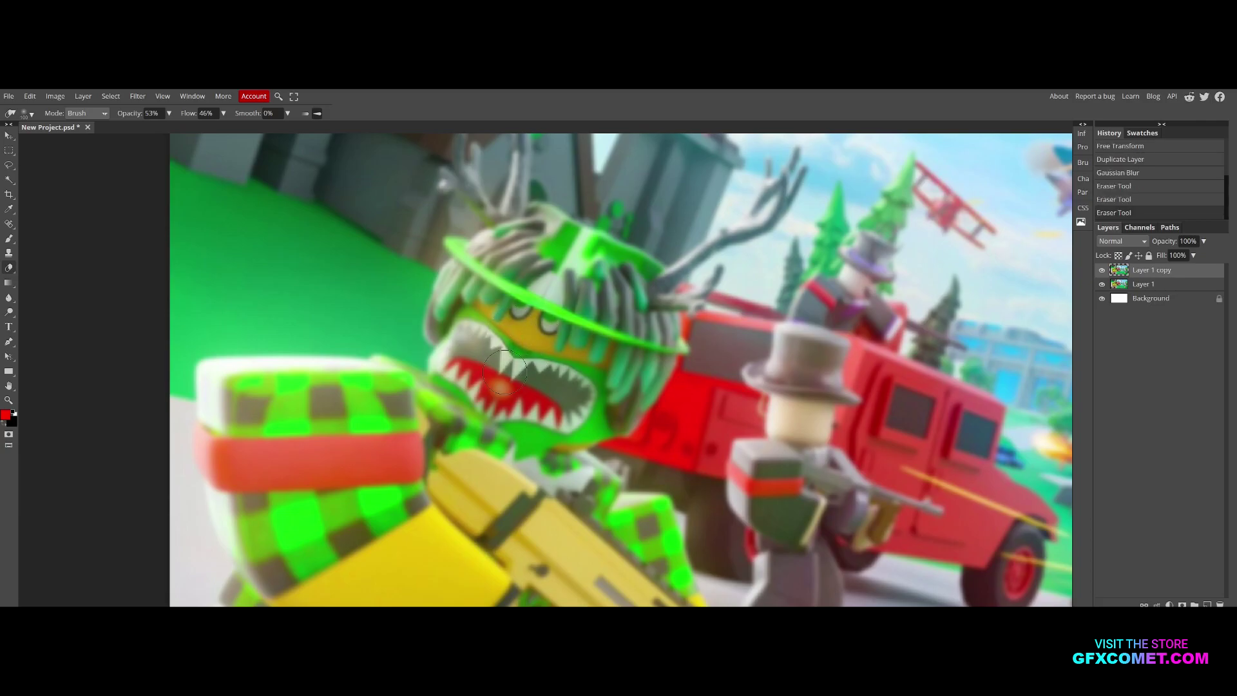
click(528, 354)
click(511, 355)
click(506, 353)
click(511, 337)
click(511, 348)
click(511, 355)
click(473, 372)
click(478, 360)
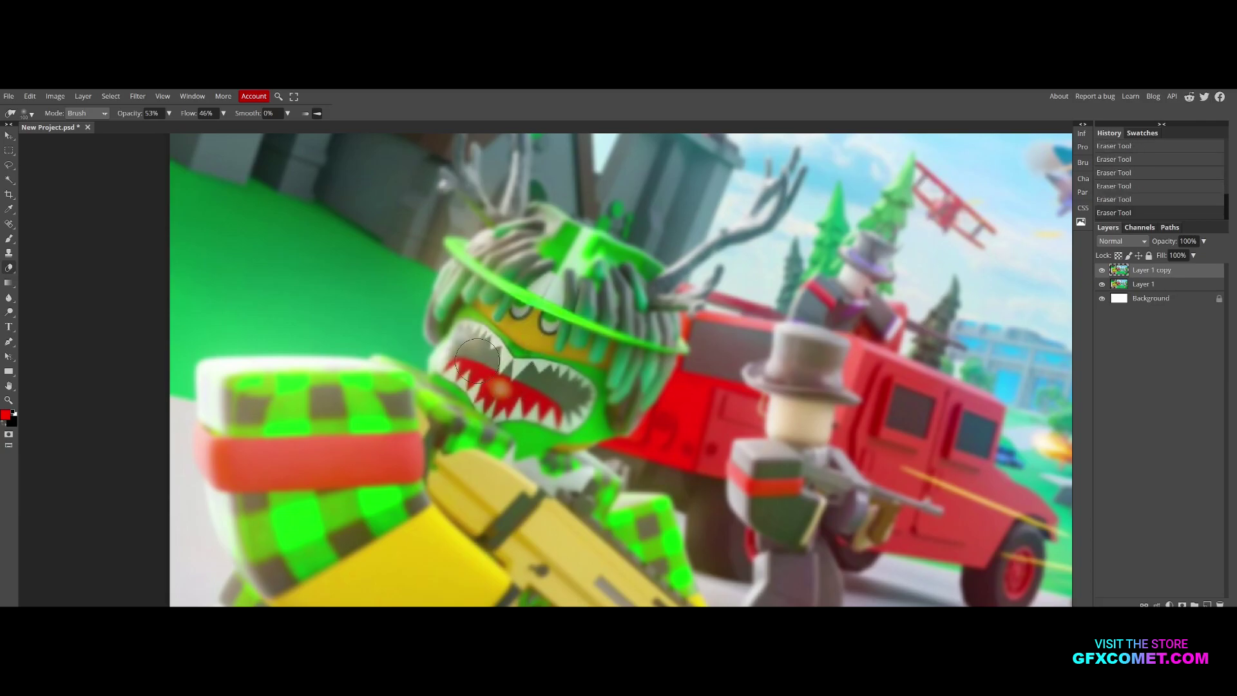
click(465, 363)
click(479, 333)
click(473, 337)
click(453, 316)
mouse_move(454, 312)
mouse_down()
mouse_move(472, 460)
mouse_move(456, 472)
mouse_move(495, 421)
mouse_move(454, 309)
mouse_move(478, 328)
mouse_move(513, 307)
mouse_move(512, 362)
mouse_move(530, 345)
mouse_move(530, 278)
mouse_move(535, 396)
mouse_up()
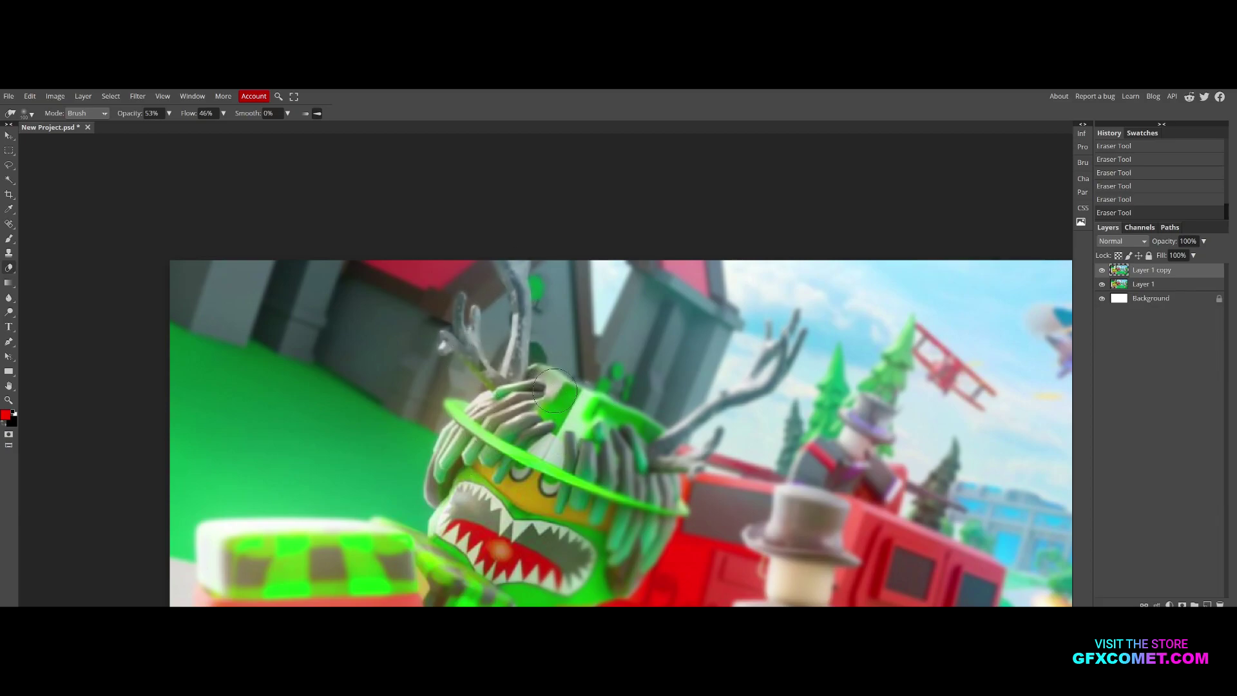
scroll(536, 448, down, 5)
scroll(536, 447, down, 1)
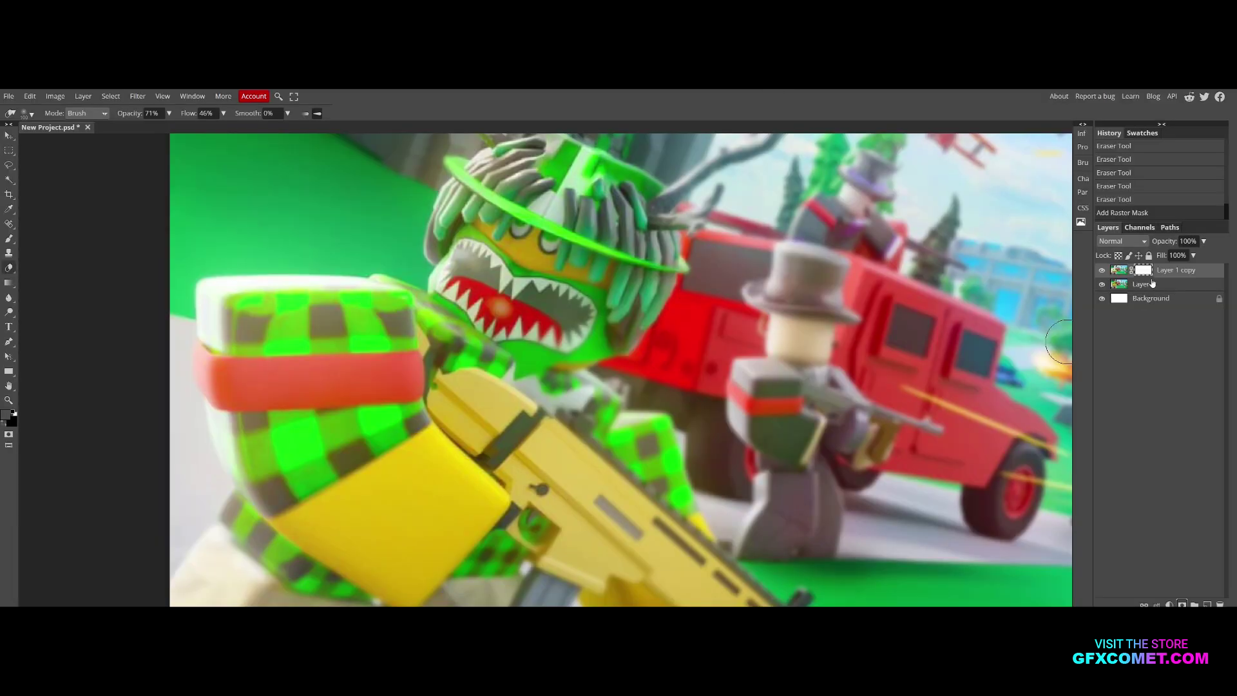
Add a raster mask to Layer 1 copy and set the Brush to 65% opacity and 81% flow
click(582, 575)
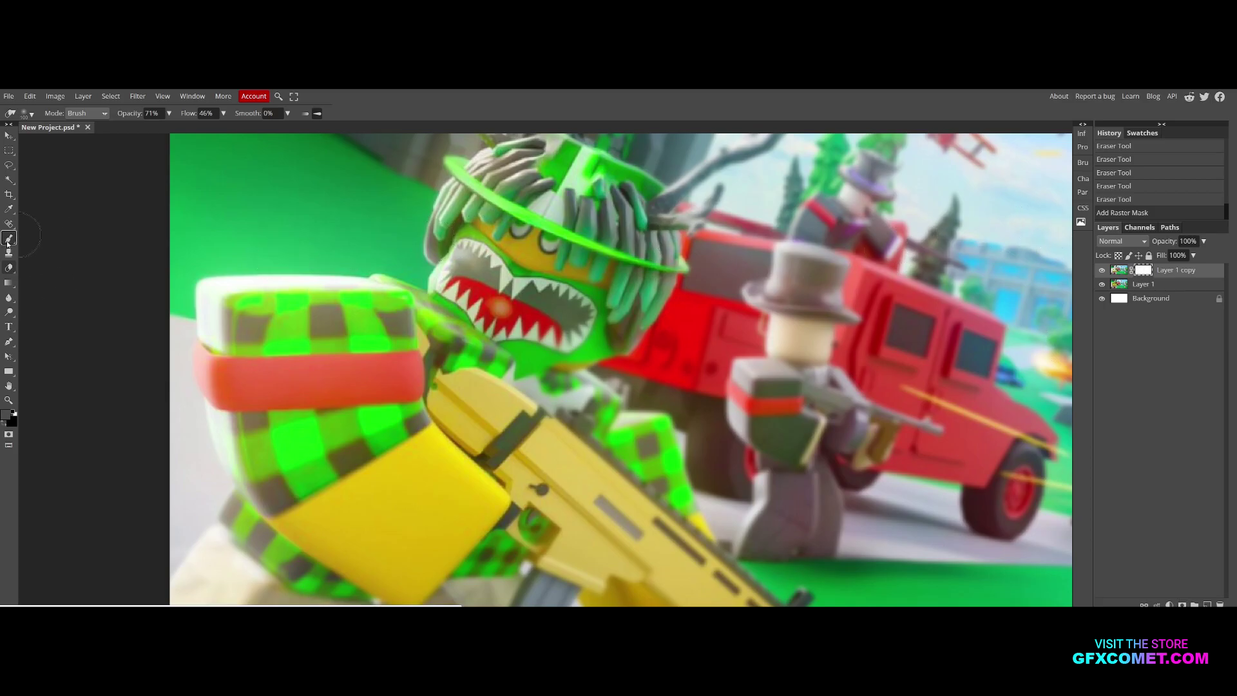
click(8, 239)
click(27, 114)
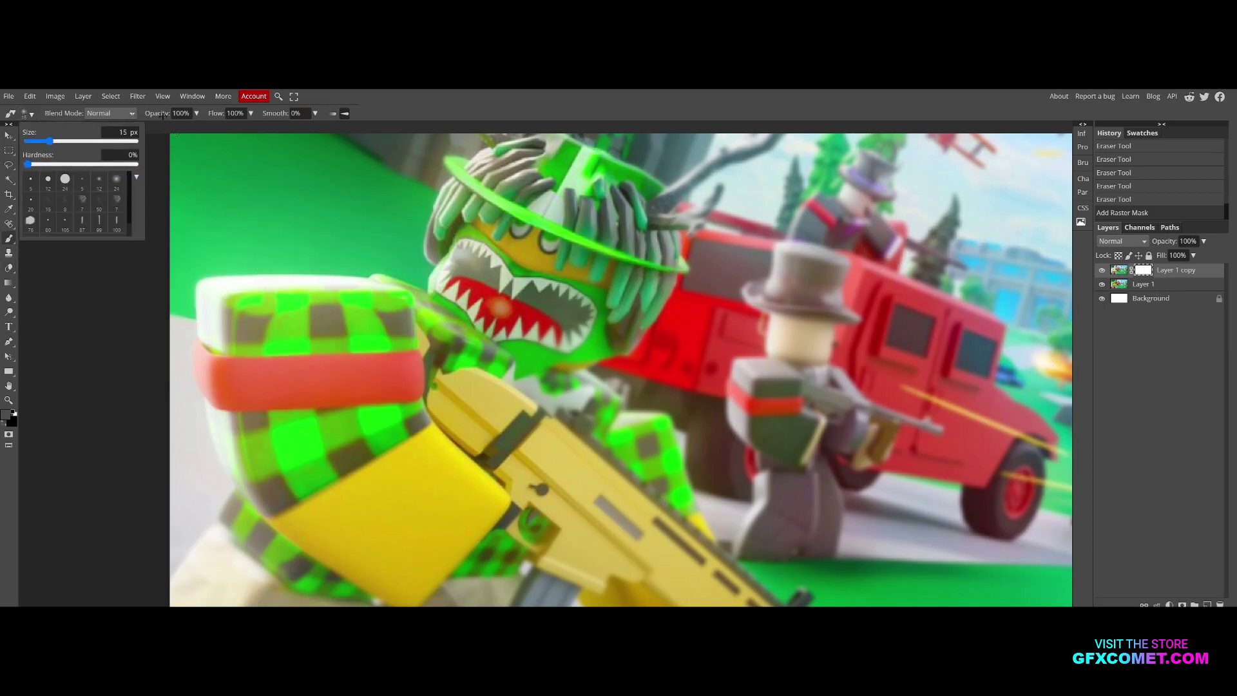
drag(163, 114, 148, 114)
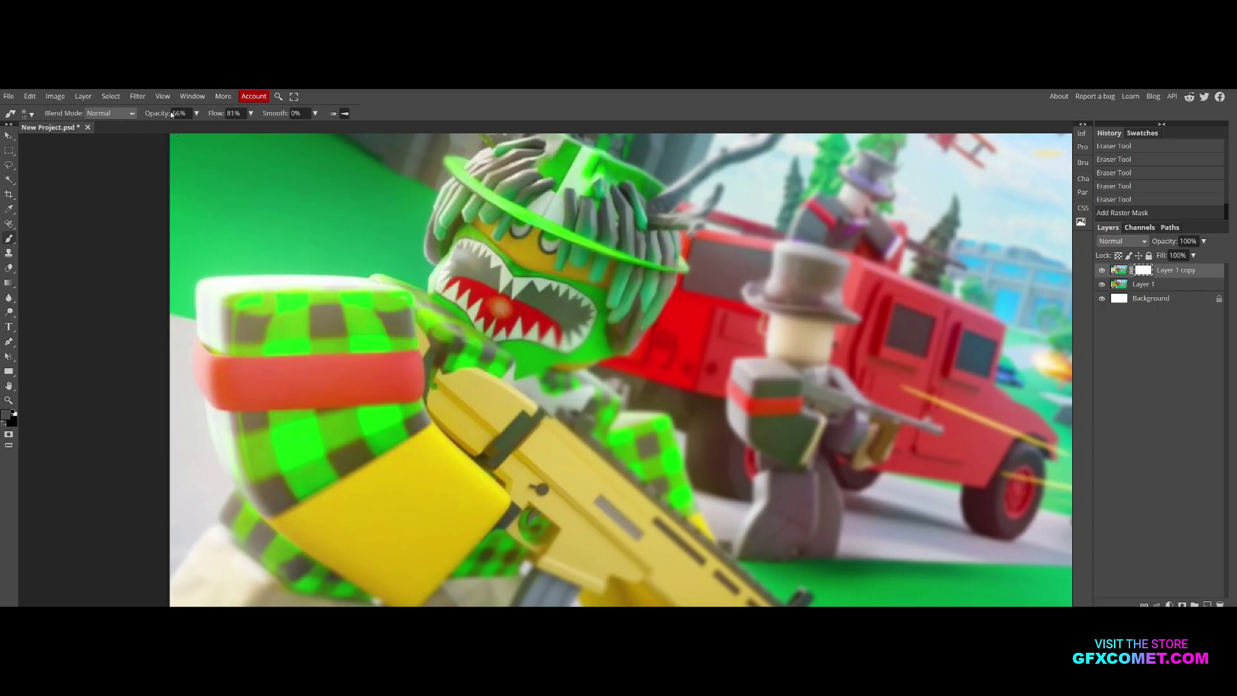
Paint on the mask of Layer 1 copy with an enlarged brush over the antlered character's head and arm, switching the foreground colour
click(12, 413)
key(])
key(])
key(])
key(])
key(])
key(])
key(])
key(])
key(])
key(])
key(])
key(])
key(])
key(])
click(451, 303)
click(483, 271)
click(484, 322)
click(482, 371)
click(294, 355)
click(368, 319)
click(6, 422)
mouse_move(516, 261)
mouse_down()
mouse_move(473, 335)
mouse_move(366, 385)
mouse_move(302, 354)
mouse_up()
Try painting away the blur over the character with the white headphones, and undo the brush strokes
click(1119, 270)
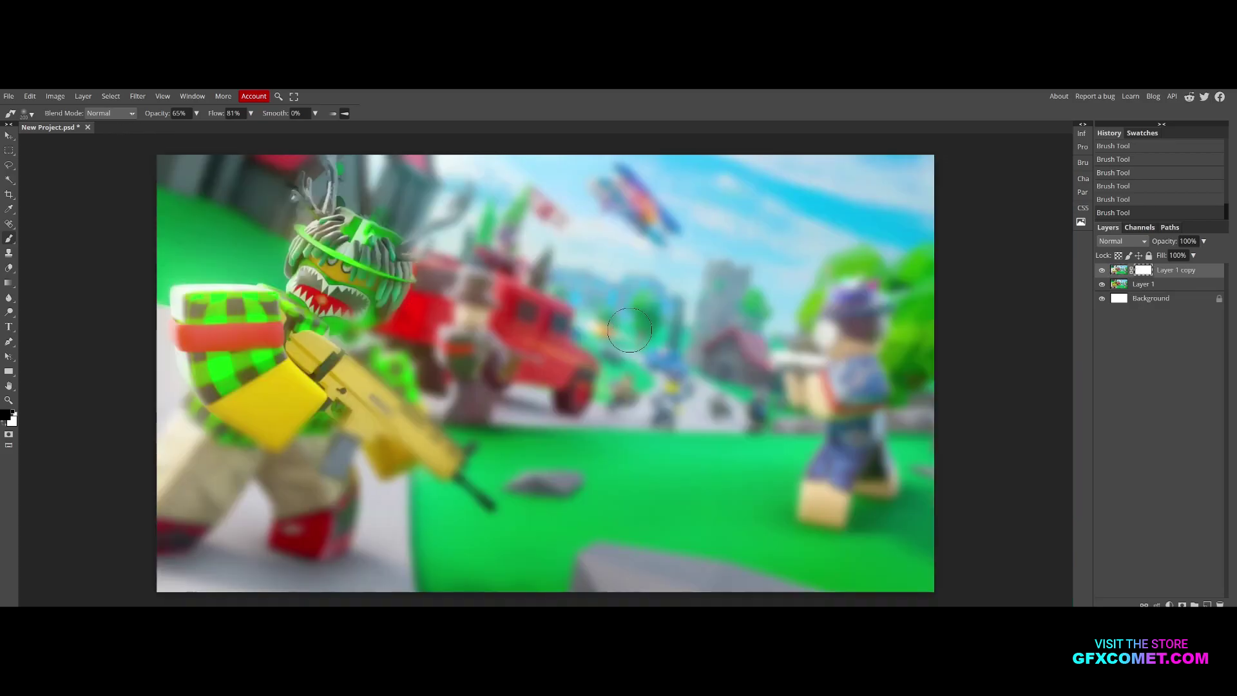
mouse_move(803, 340)
mouse_down()
mouse_move(955, 450)
mouse_move(921, 506)
mouse_up()
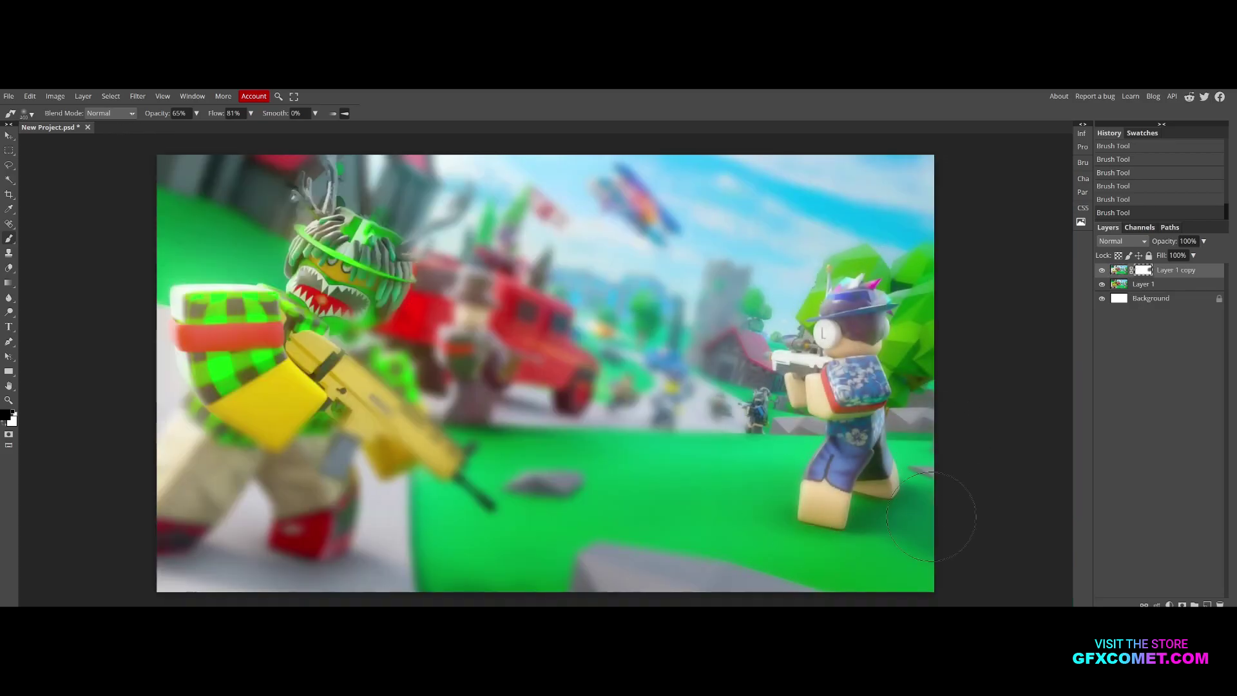
key(ctrl+z)
key(ctrl+z)
key(ctrl+z)
key(ctrl+z)
key(ctrl+z)
key(ctrl+z)
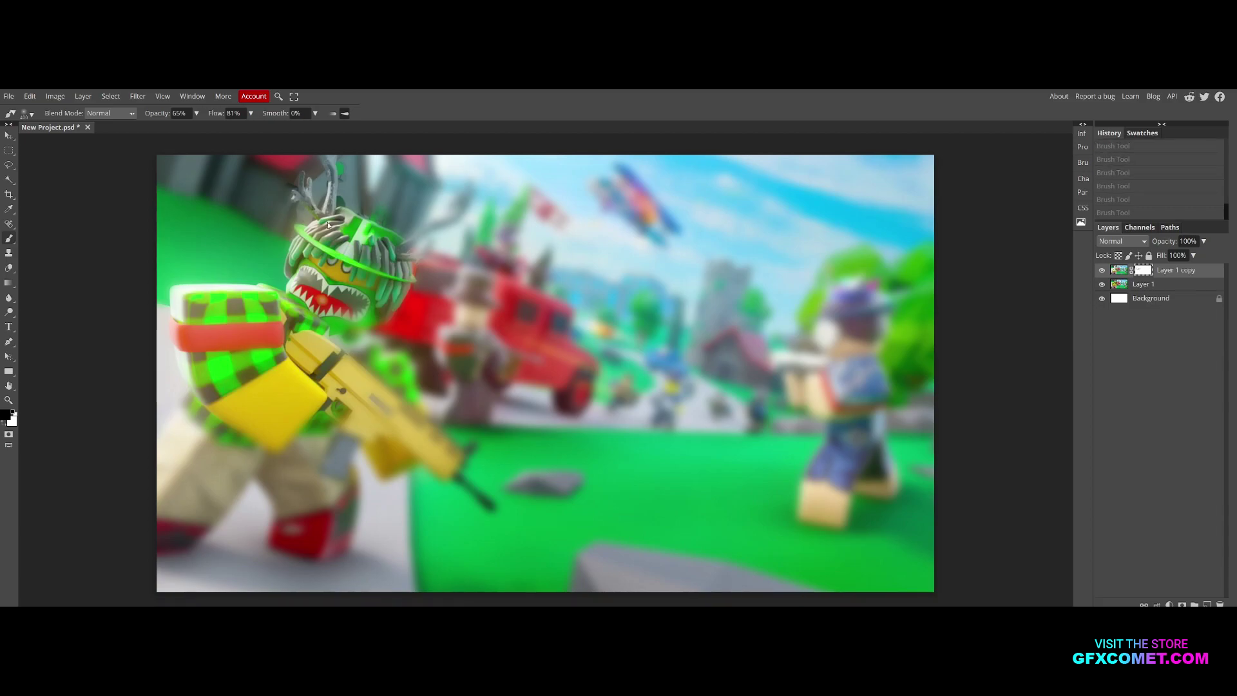
Replace the blurred copy with a fresh duplicate of Layer 1 and apply a Gaussian Blur to it
click(30, 96)
click(38, 142)
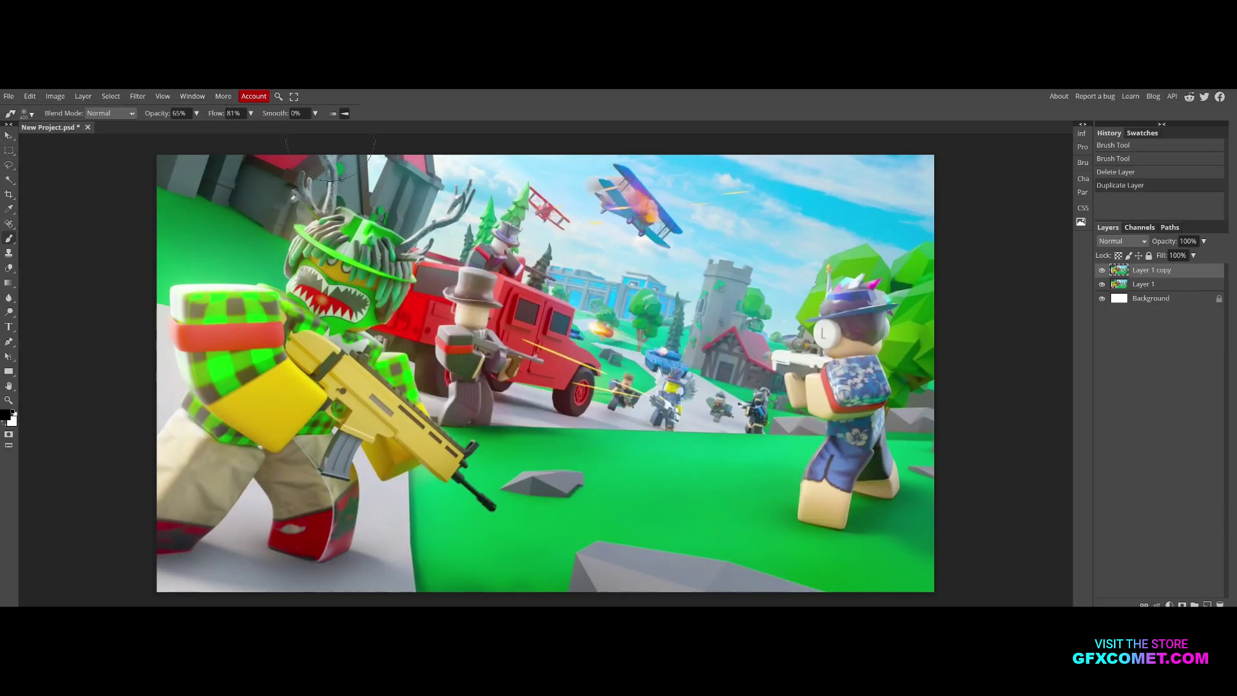
click(137, 96)
mouse_move(186, 195)
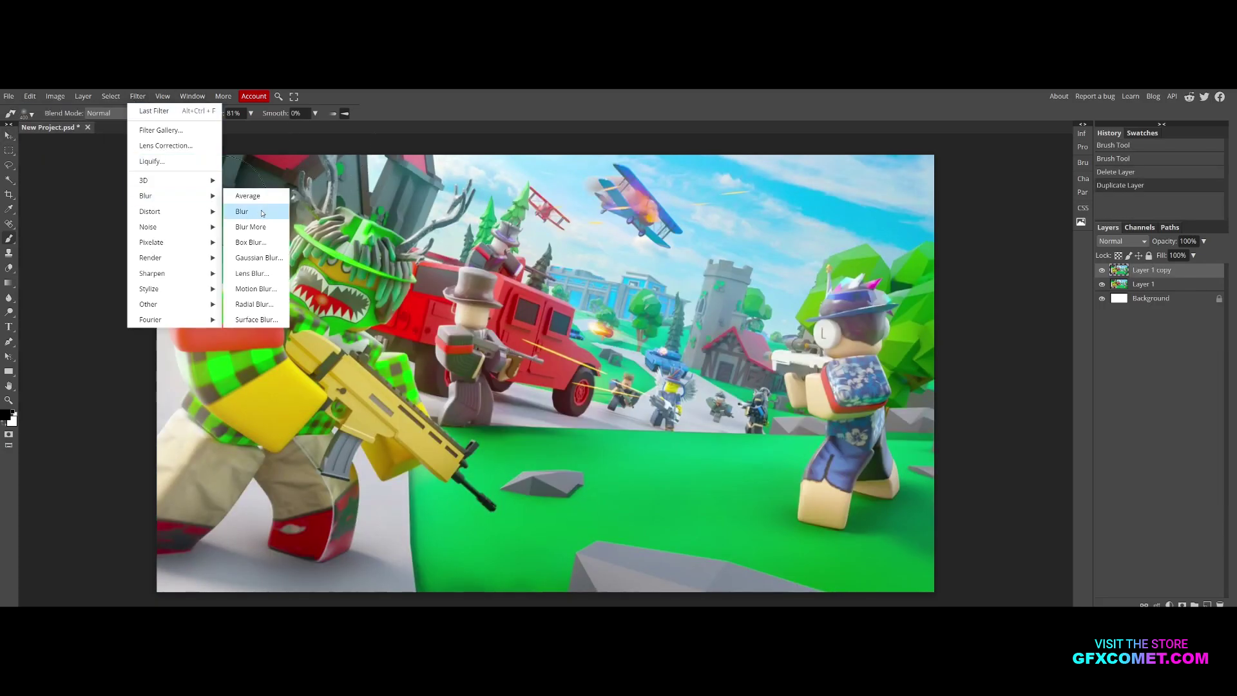
click(268, 257)
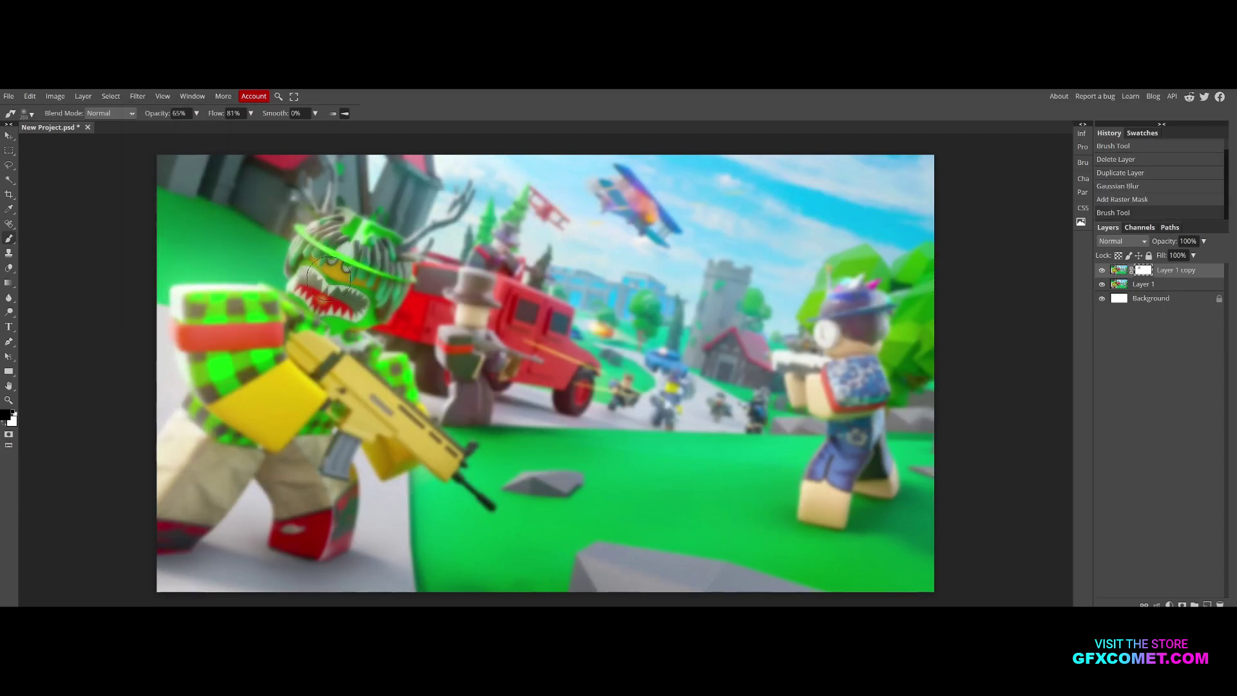
Paint black on the blurred copy's mask over the foreground characters to reveal them sharp, reducing the brush size for finer areas
click(329, 279)
click(322, 257)
click(314, 253)
click(338, 264)
click(367, 271)
key([)
key([)
key([)
click(408, 265)
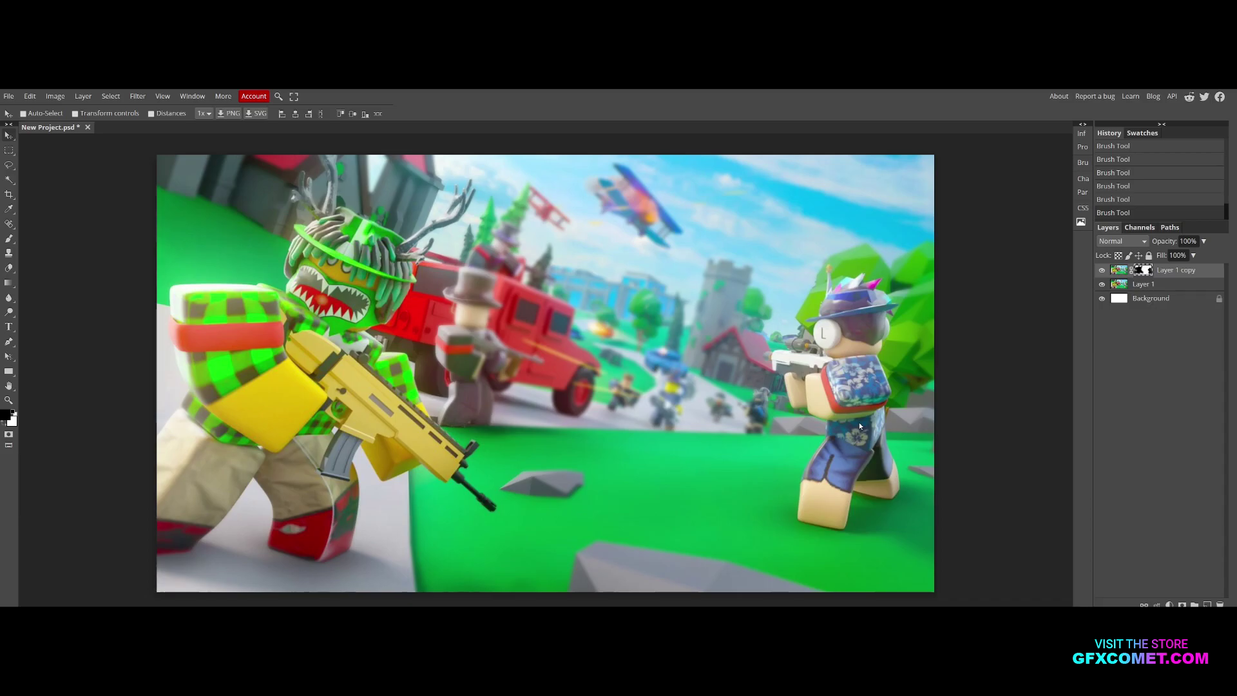
Hide the masked Layer 1 copy and duplicate Layer 1
click(1101, 270)
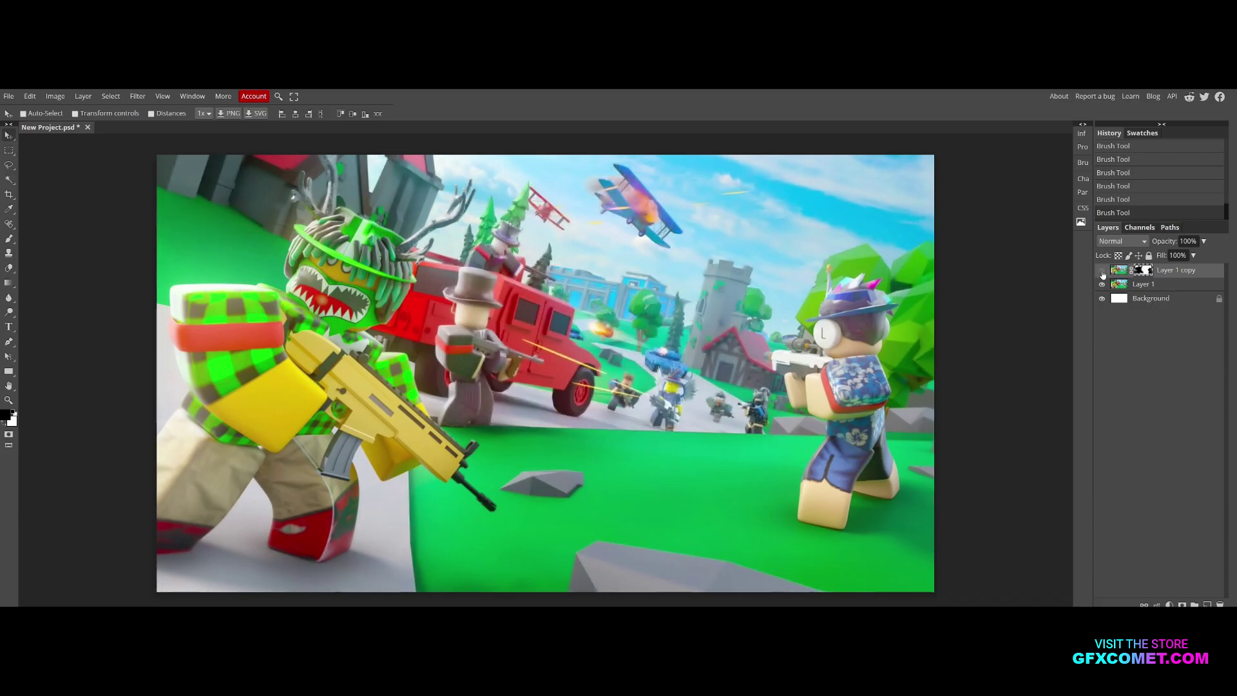
click(1158, 287)
right_click(1160, 288)
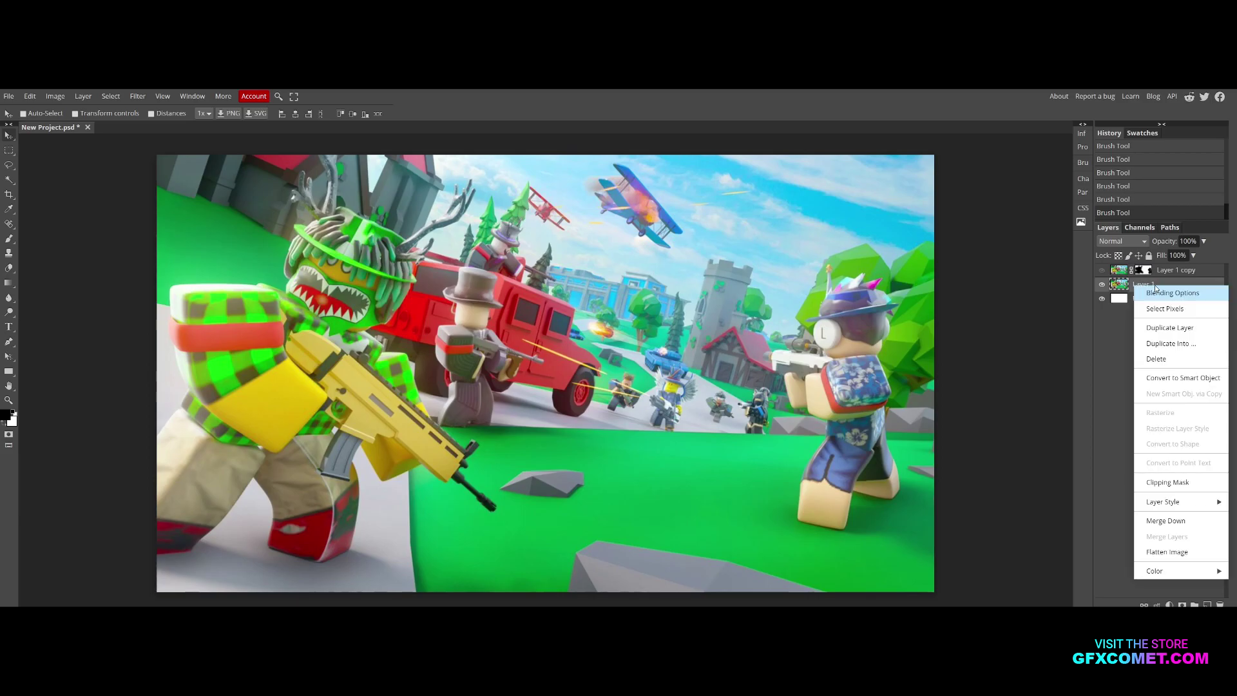
click(1170, 329)
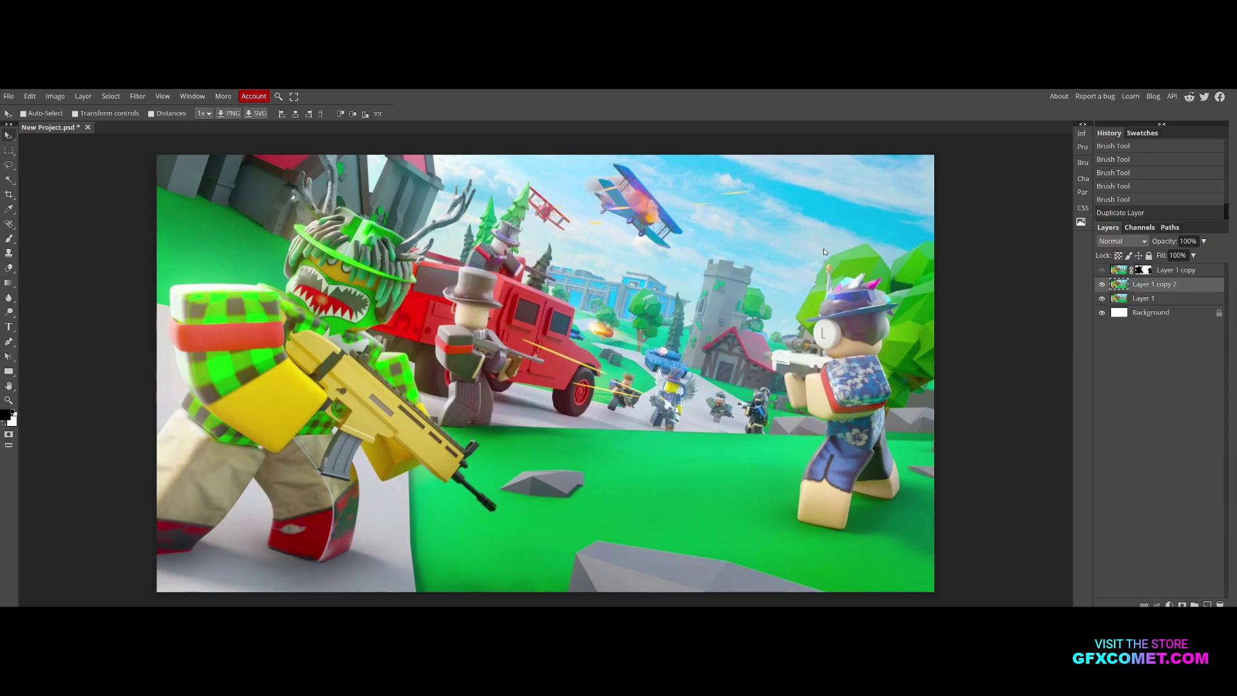
Apply a Radial Blur to Layer 1 copy 2 in Zoom mode with amount 10, Off X 0.60 and Off Y 0.50
click(138, 96)
mouse_move(161, 196)
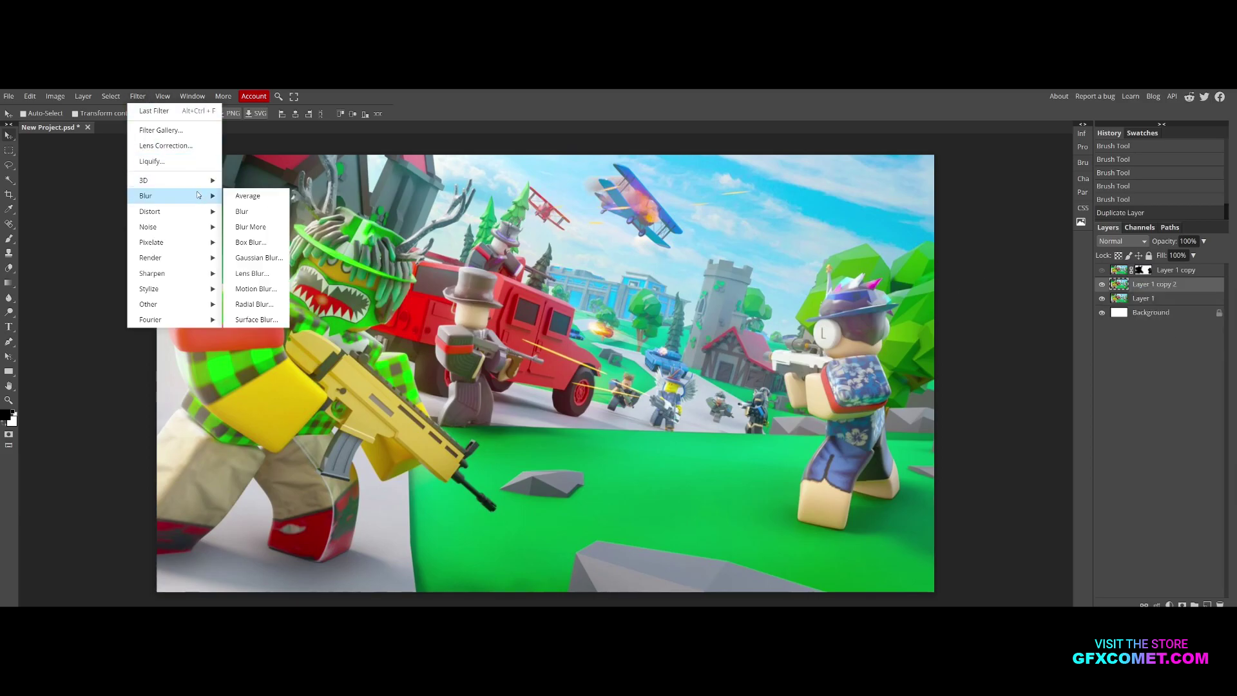
click(255, 303)
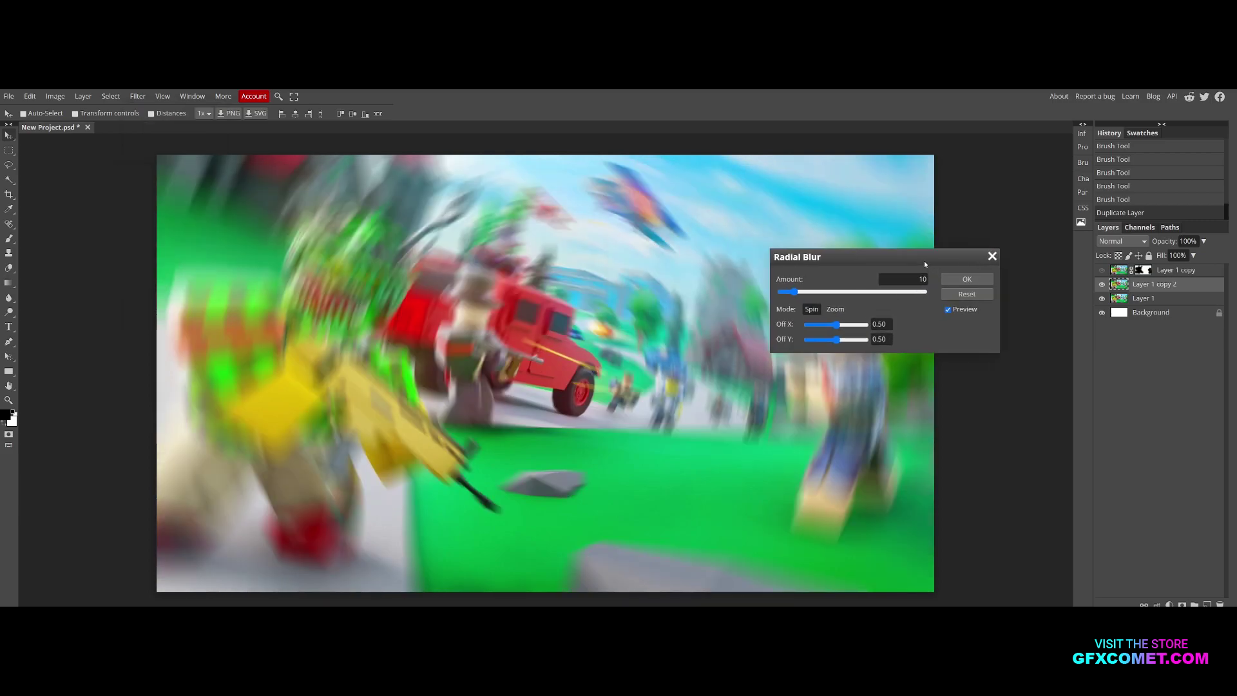
click(835, 310)
drag(836, 324, 845, 325)
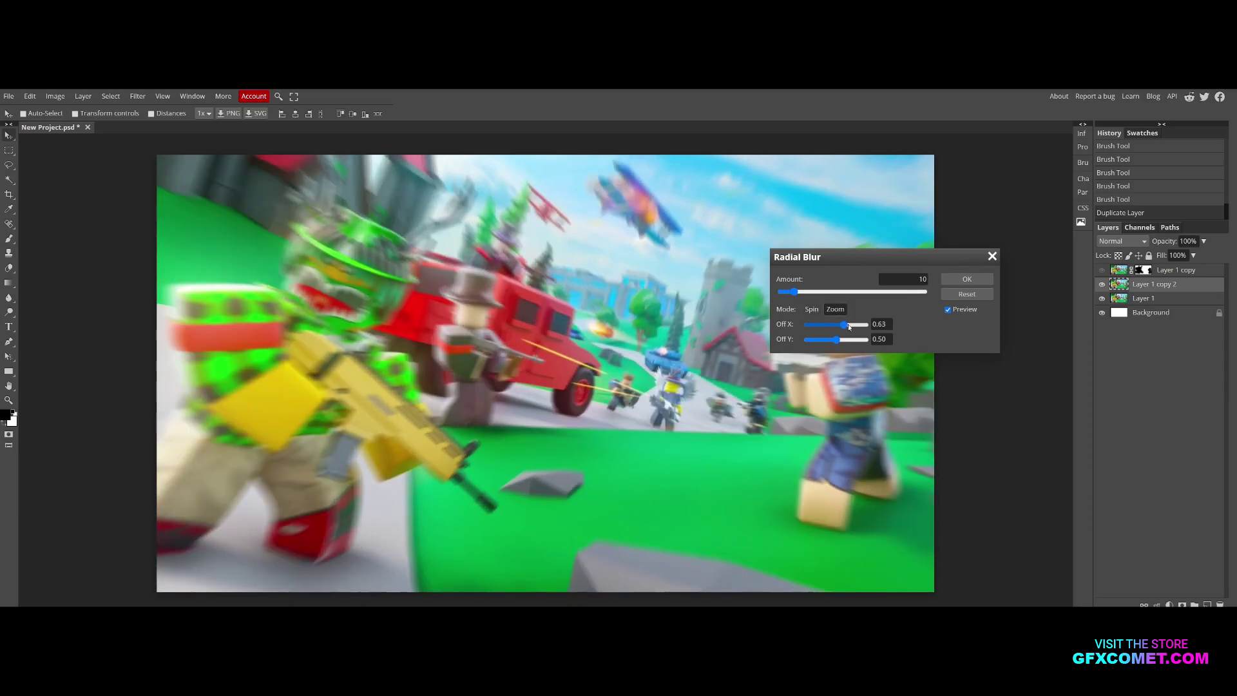
drag(848, 327, 853, 325)
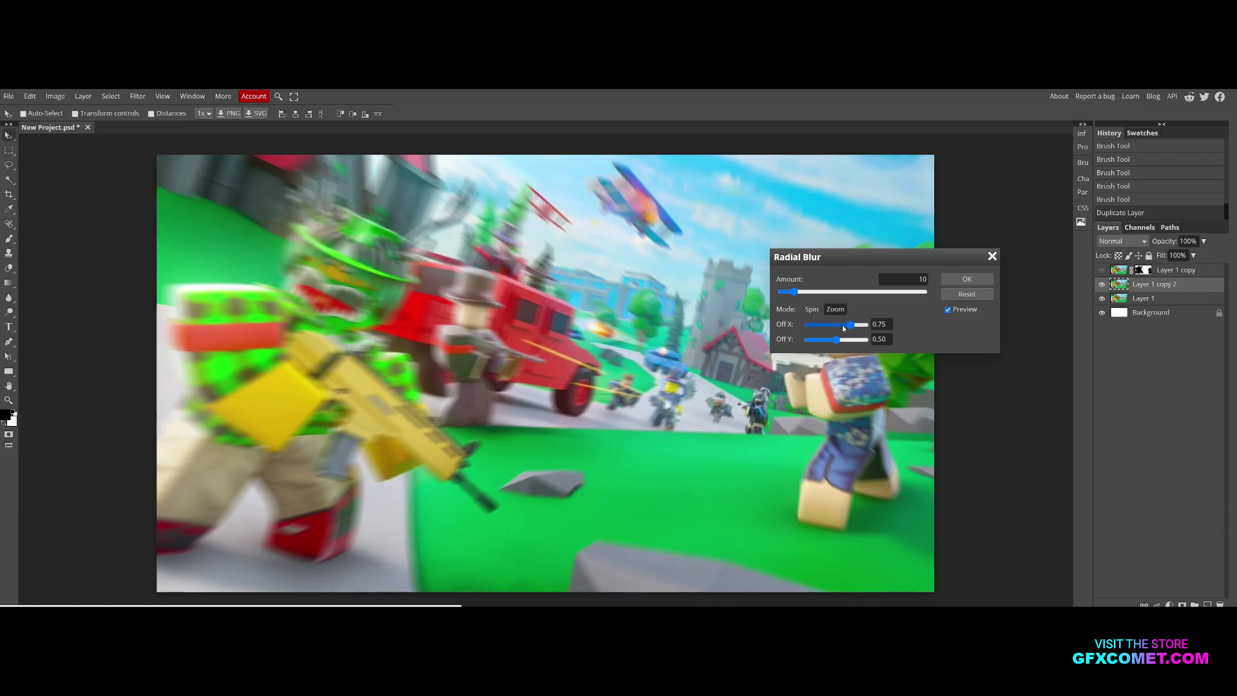
click(843, 324)
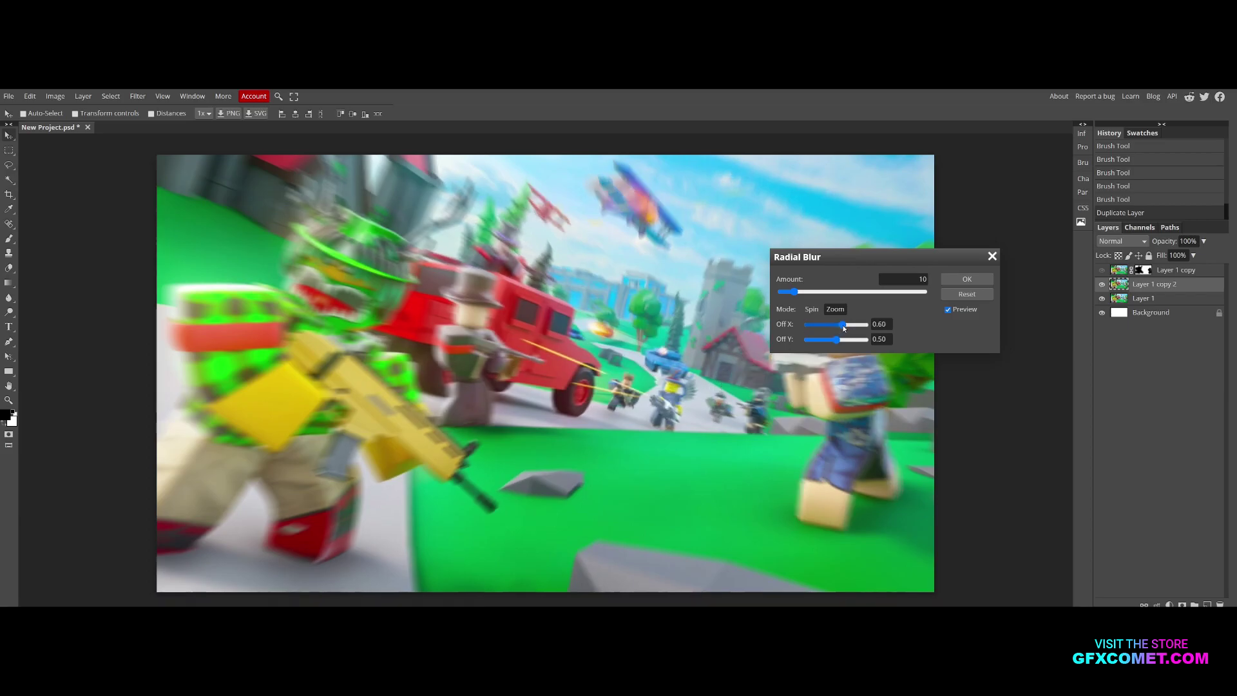
click(953, 279)
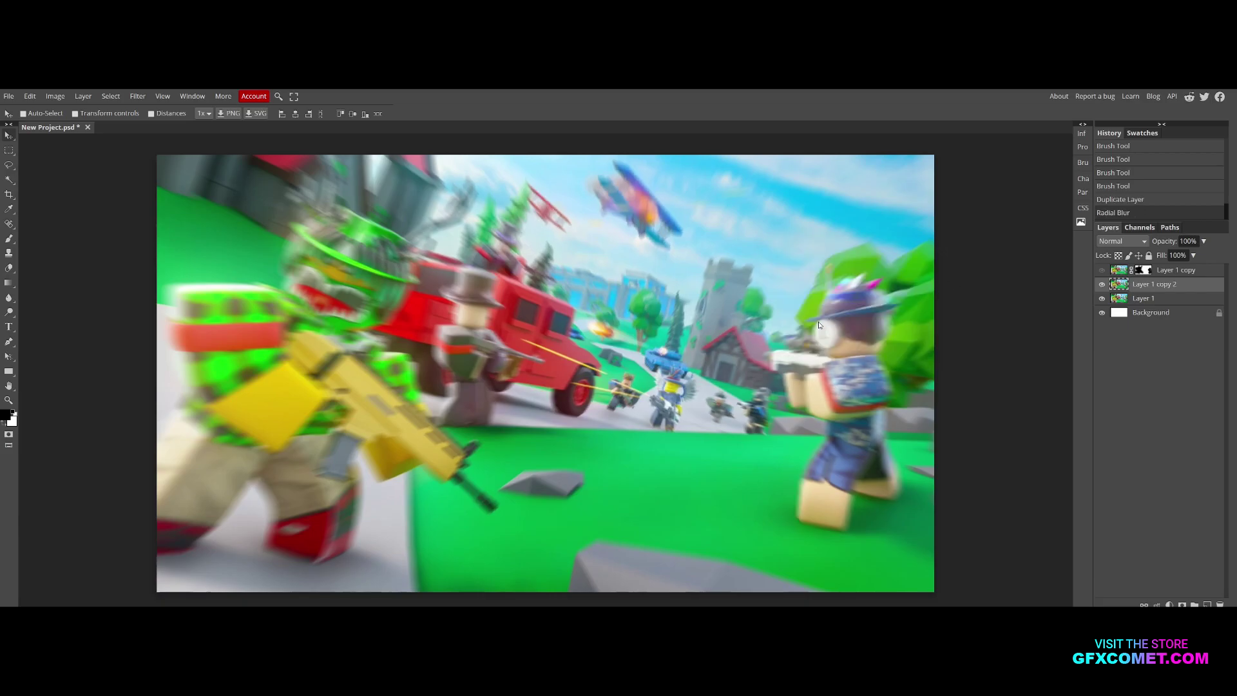
Add a raster mask to the radially blurred Layer 1 copy 2 and activate the Brush tool
key(e)
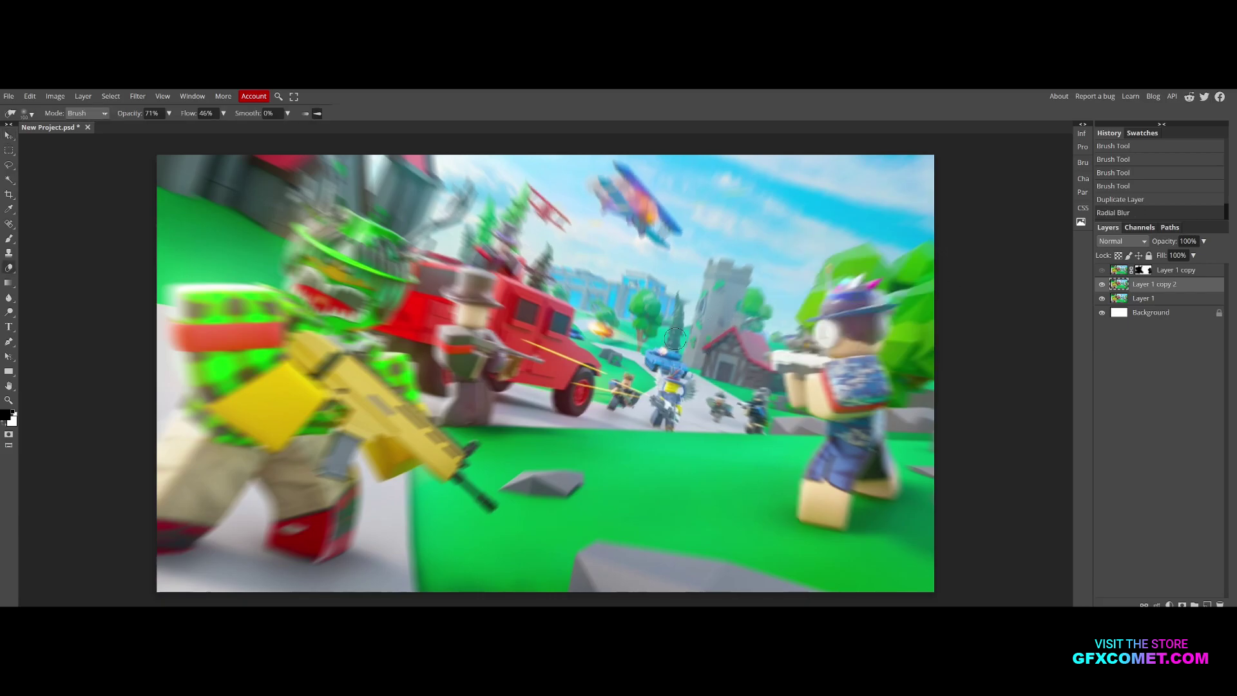
click(1181, 605)
key(b)
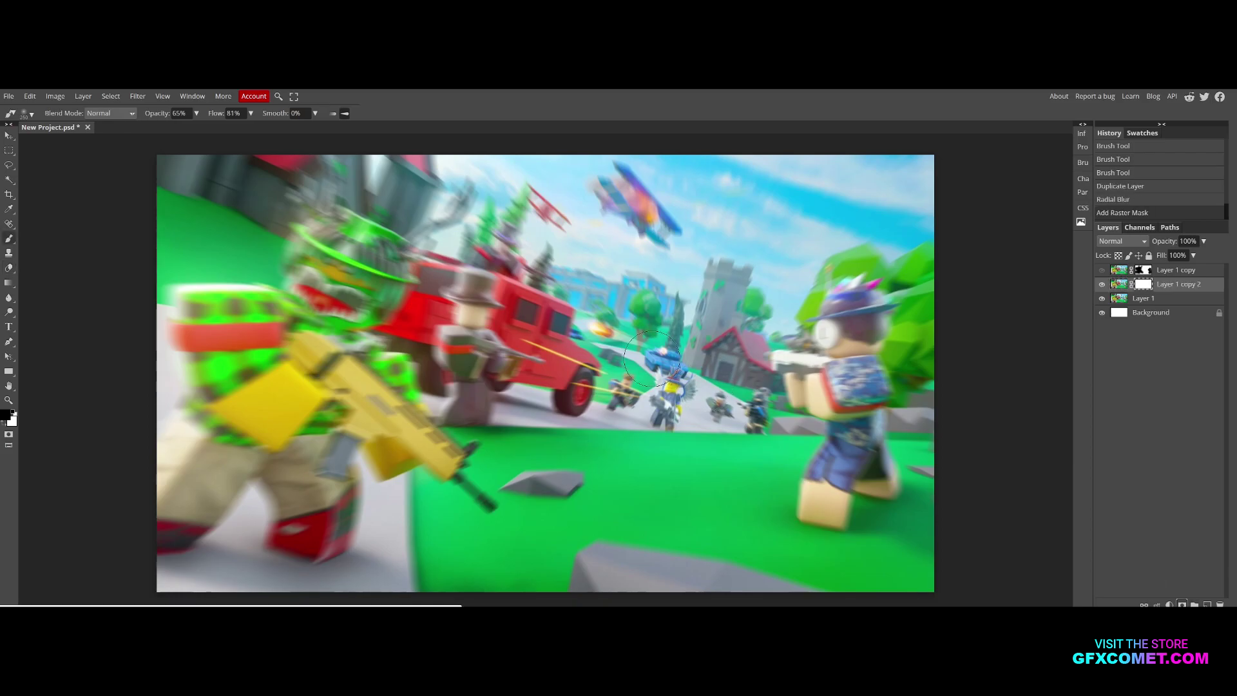
Paint black on Layer 1 copy 2's mask over the green character and the other characters, adjusting the brush size and undoing the last stroke
mouse_move(353, 252)
mouse_down()
mouse_move(341, 288)
mouse_move(366, 273)
mouse_up()
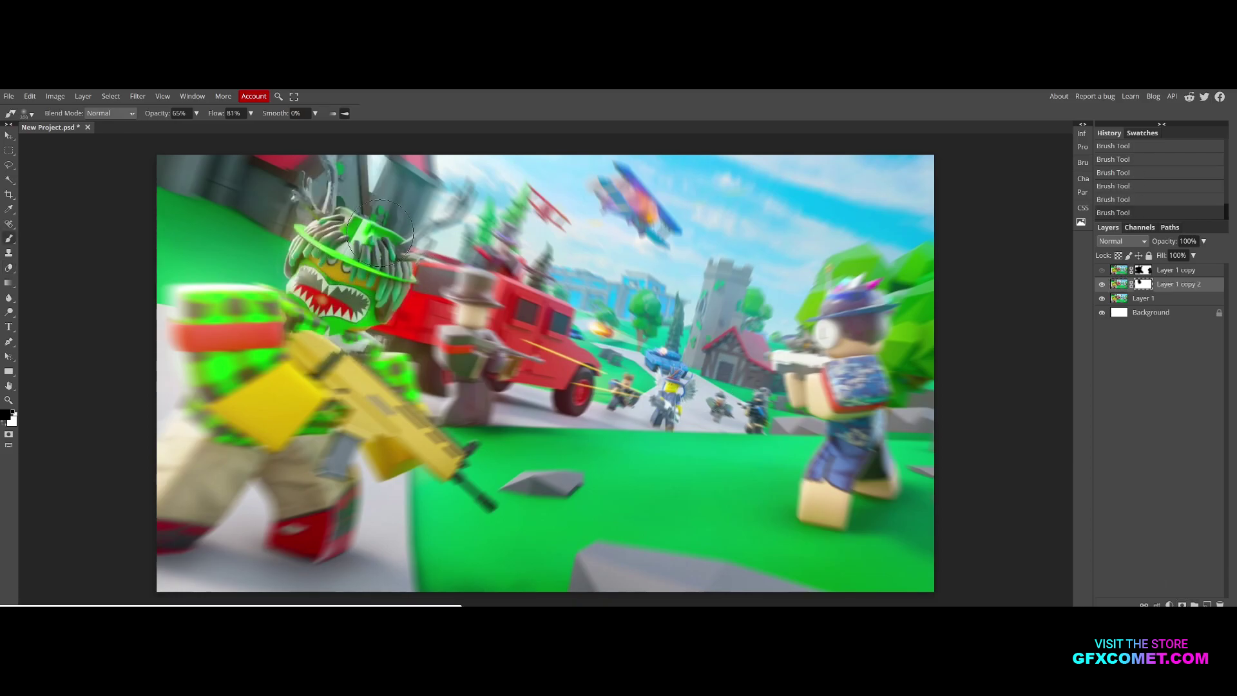
mouse_move(317, 293)
mouse_down()
mouse_move(313, 336)
mouse_move(245, 375)
mouse_move(409, 477)
mouse_move(239, 508)
mouse_move(183, 336)
mouse_up()
key(bracketleft)
key(bracketleft)
key(bracketleft)
key(bracketright)
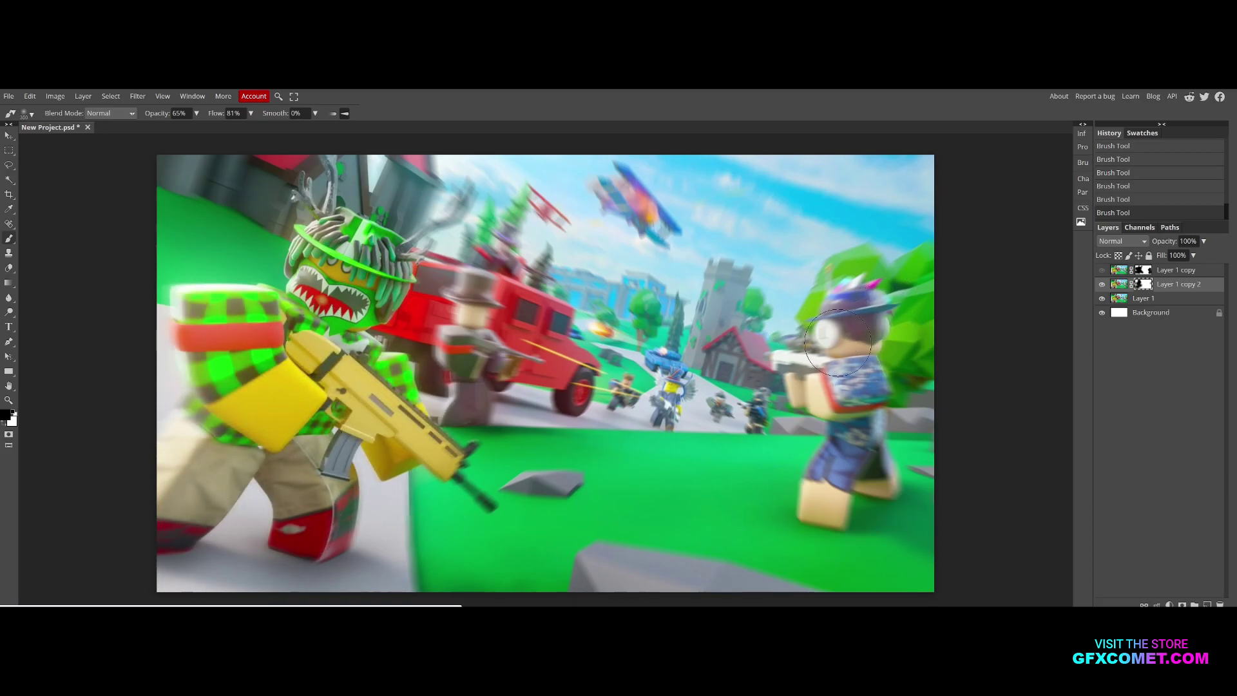
mouse_move(837, 342)
mouse_down()
mouse_move(836, 326)
mouse_move(827, 349)
mouse_move(850, 513)
mouse_move(617, 401)
mouse_move(509, 300)
mouse_move(467, 329)
mouse_move(356, 266)
mouse_up()
key(ctrl+z)
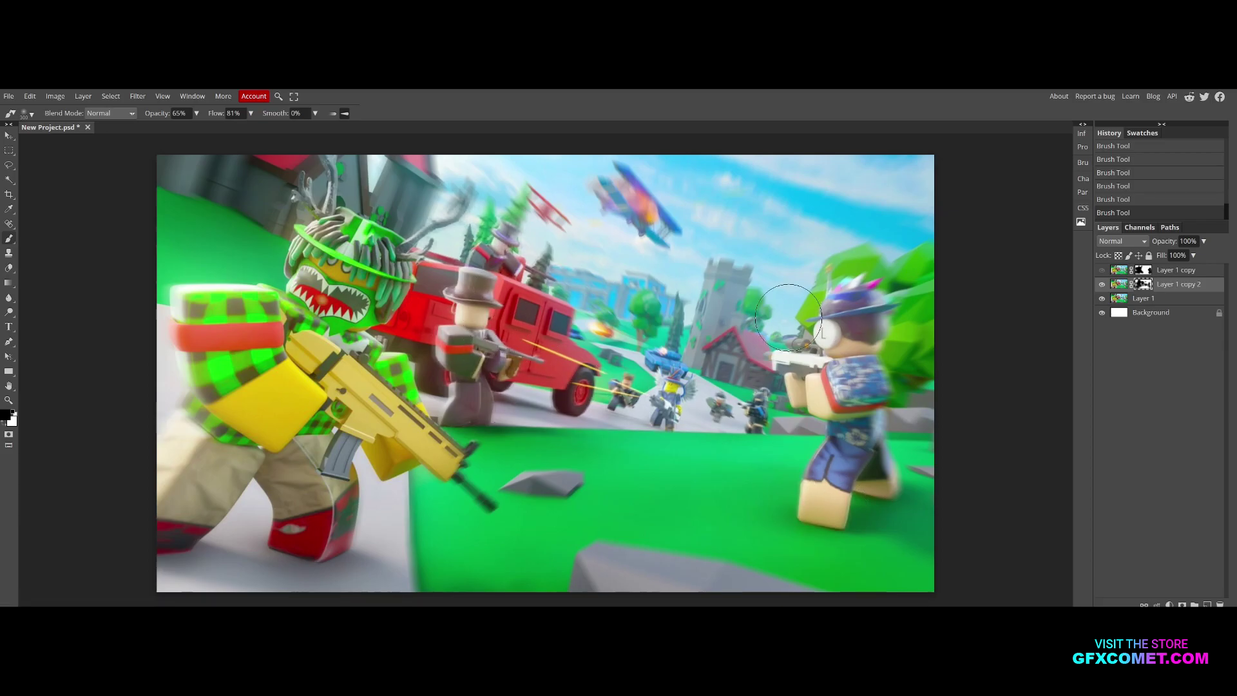
Lower the opacity of Layer 1 copy 2 to 83% and hide the layer
key(v)
drag(1163, 250, 1142, 246)
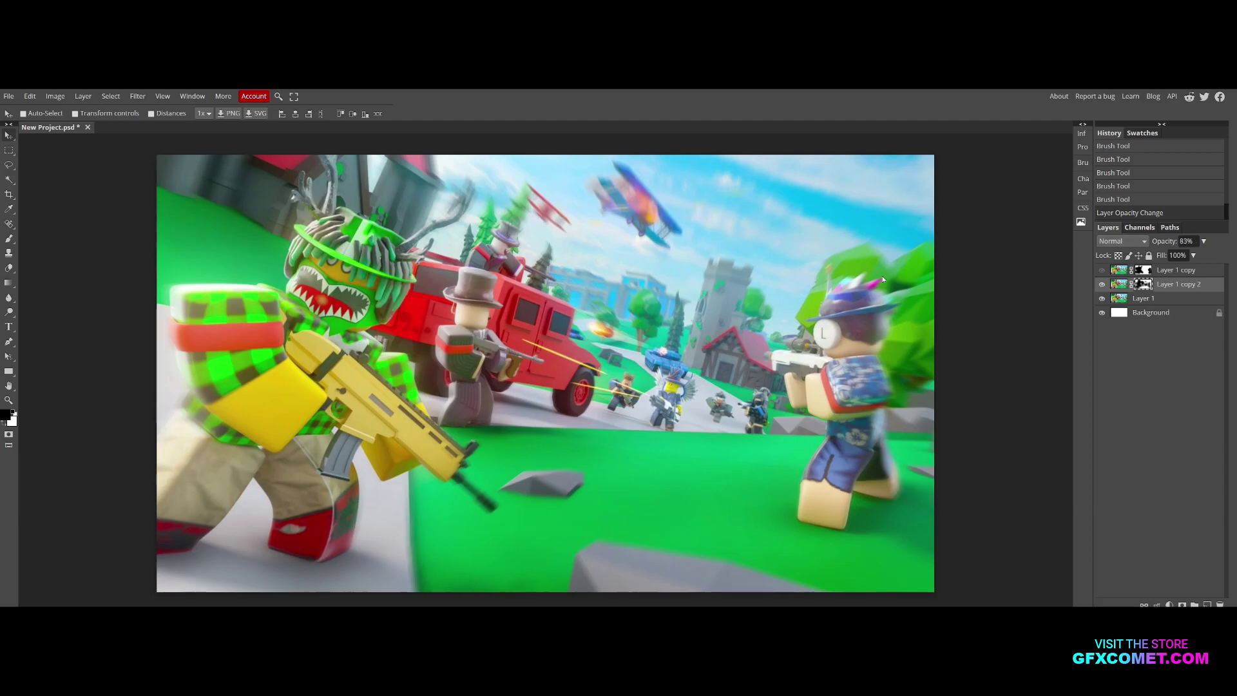
click(1101, 284)
Duplicate the original Layer 1
click(1173, 300)
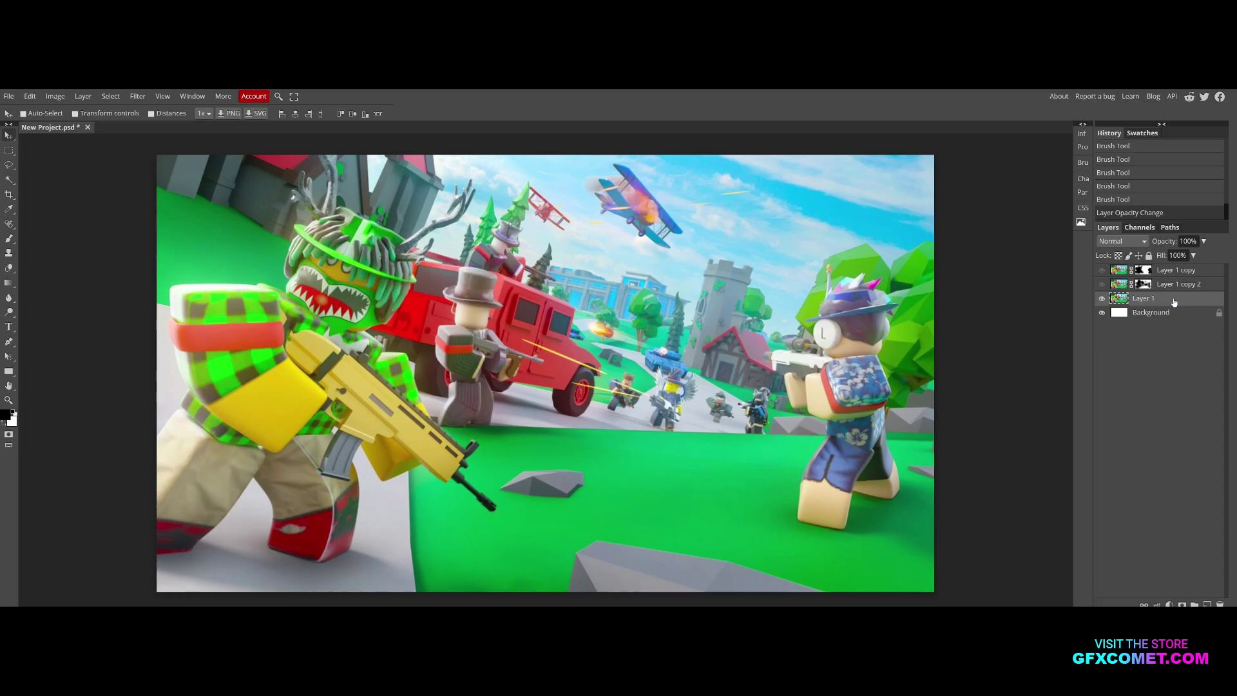
right_click(1173, 300)
click(1166, 339)
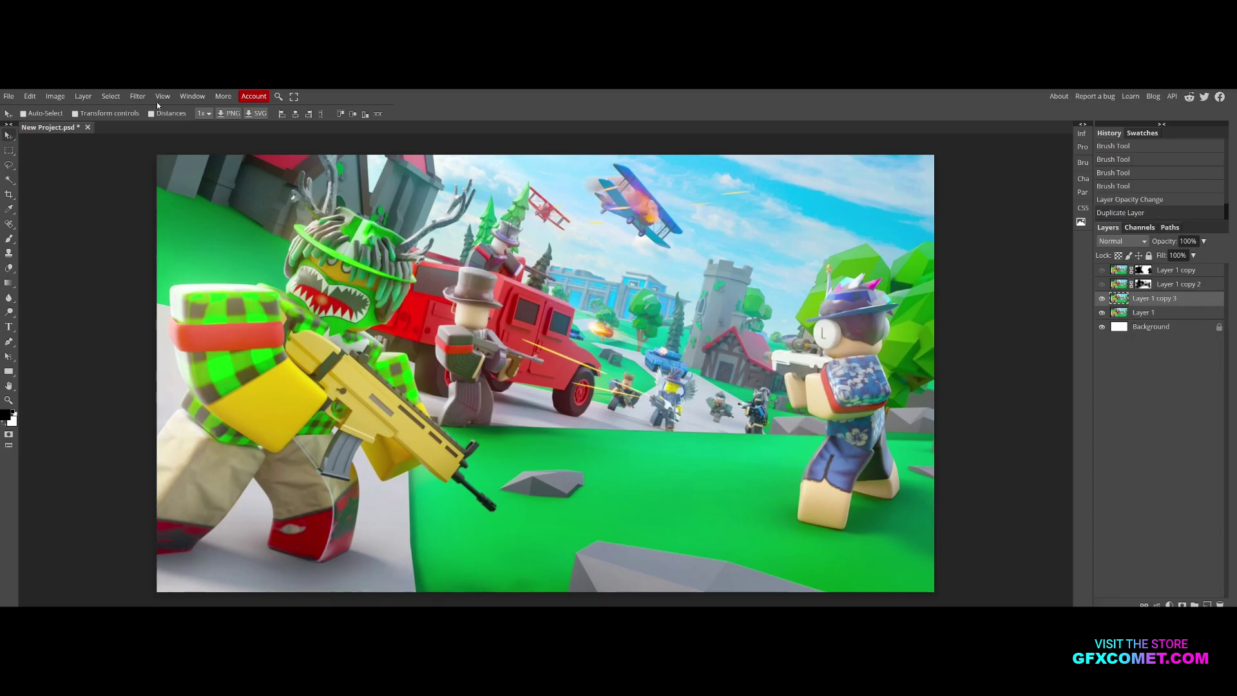
Apply a Motion Blur to Layer 1 copy 3 with angle 0° and distance 16 px
click(138, 97)
mouse_move(167, 196)
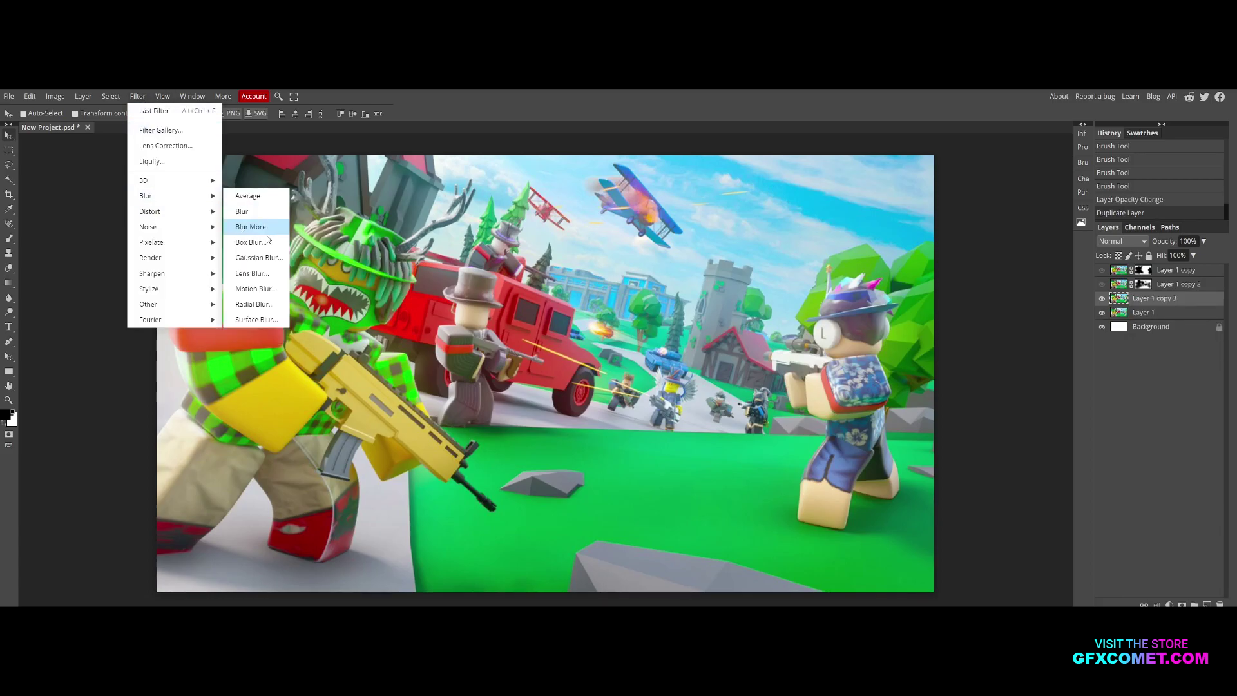
click(270, 289)
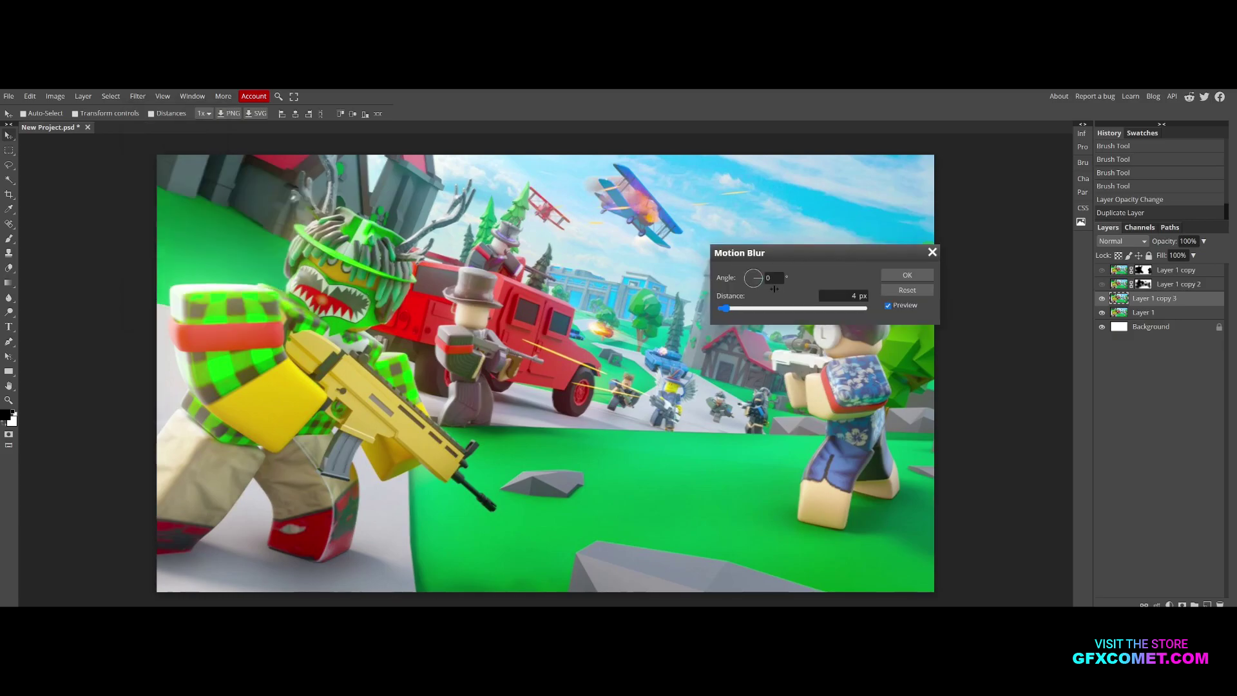
drag(864, 308, 743, 306)
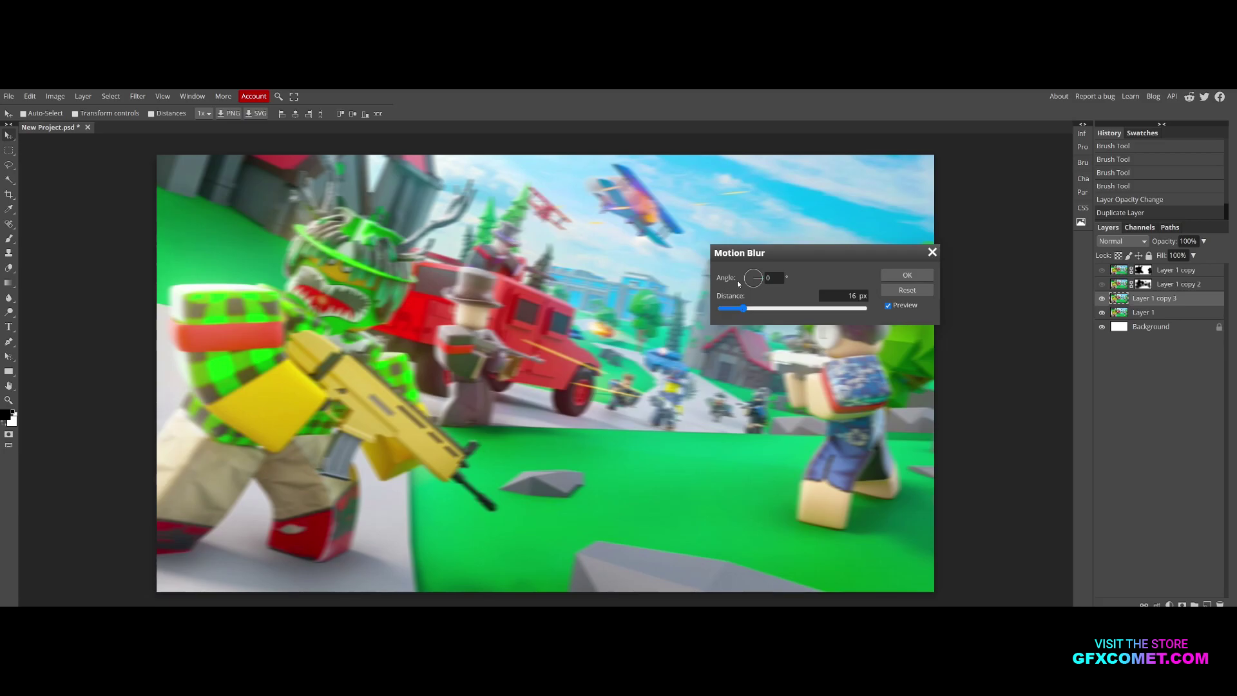
click(899, 275)
Erase the motion-blurred copy over the green foreground character's head, body and gun, enlarging the eraser for the bigger areas
key(e)
mouse_move(374, 263)
mouse_down()
mouse_move(332, 267)
mouse_move(348, 303)
mouse_move(357, 267)
mouse_move(322, 296)
mouse_up()
drag(309, 296, 280, 309)
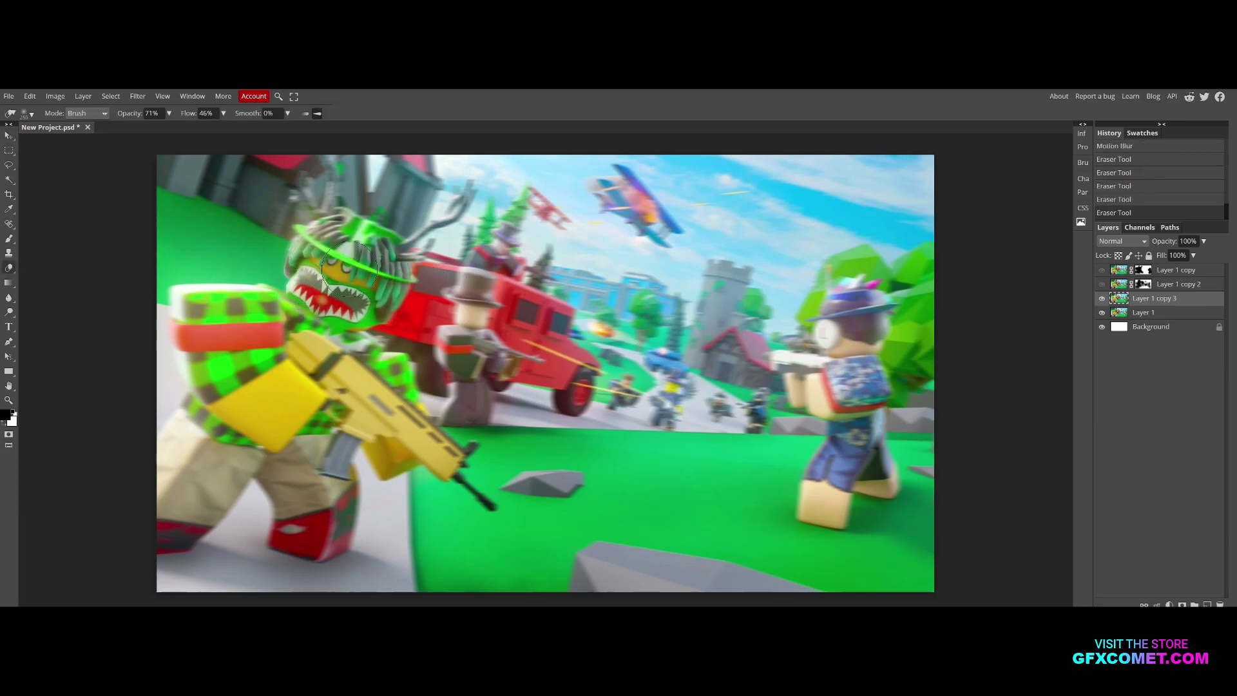
key(bracketright)
key(bracketright)
key(bracketright)
key(bracketright)
mouse_move(322, 361)
mouse_down()
mouse_move(365, 411)
mouse_move(352, 404)
mouse_move(425, 412)
mouse_up()
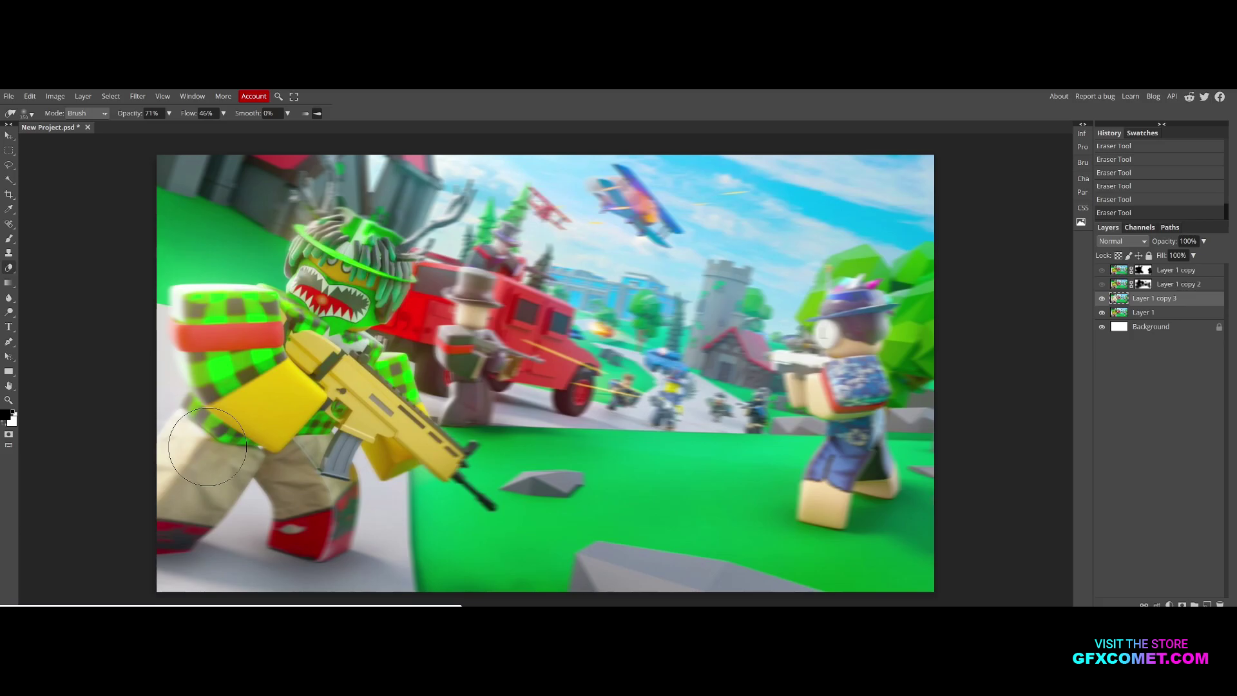
Erase the motion blur over the red truck, the background characters and the character with headphones, undoing two unwanted strokes
mouse_move(439, 344)
mouse_down()
mouse_move(461, 316)
mouse_move(451, 399)
mouse_move(515, 390)
mouse_up()
mouse_move(728, 326)
mouse_down()
mouse_move(670, 400)
mouse_move(584, 303)
mouse_move(629, 245)
mouse_move(593, 248)
mouse_move(554, 226)
mouse_move(618, 222)
mouse_move(571, 197)
mouse_up()
key(ctrl+z)
key(ctrl+z)
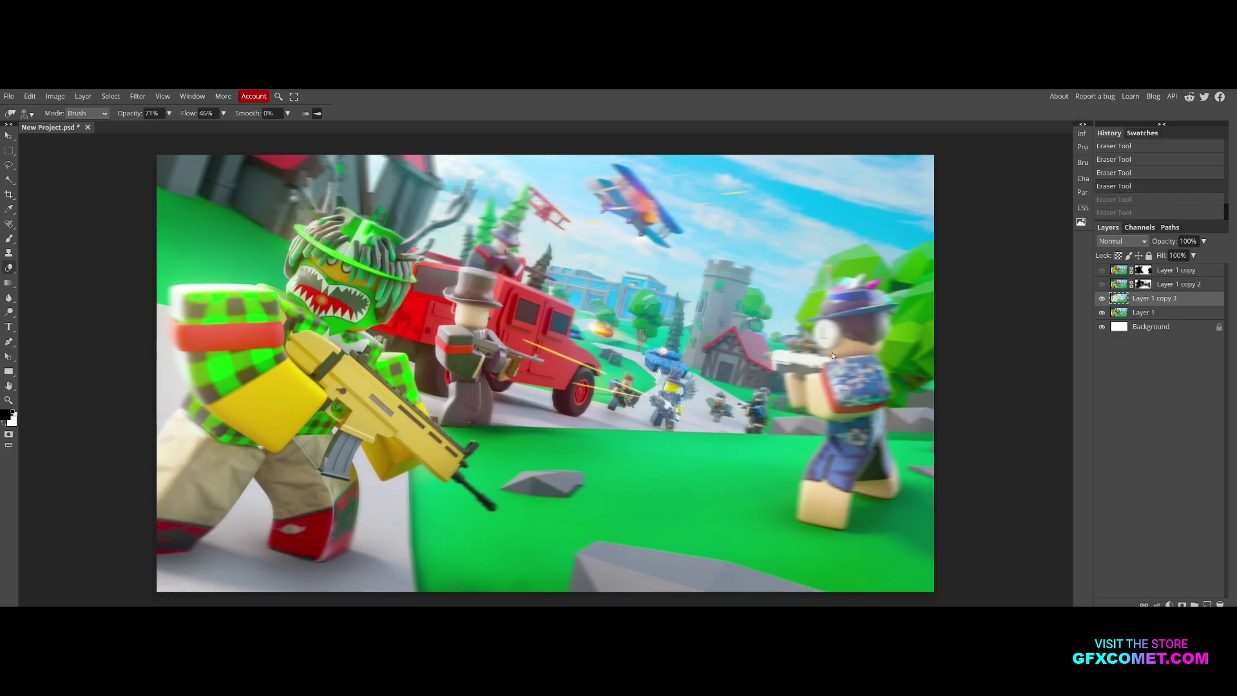
mouse_move(822, 371)
mouse_down()
mouse_move(830, 396)
mouse_move(854, 381)
mouse_move(838, 452)
mouse_move(798, 509)
mouse_move(823, 475)
mouse_up()
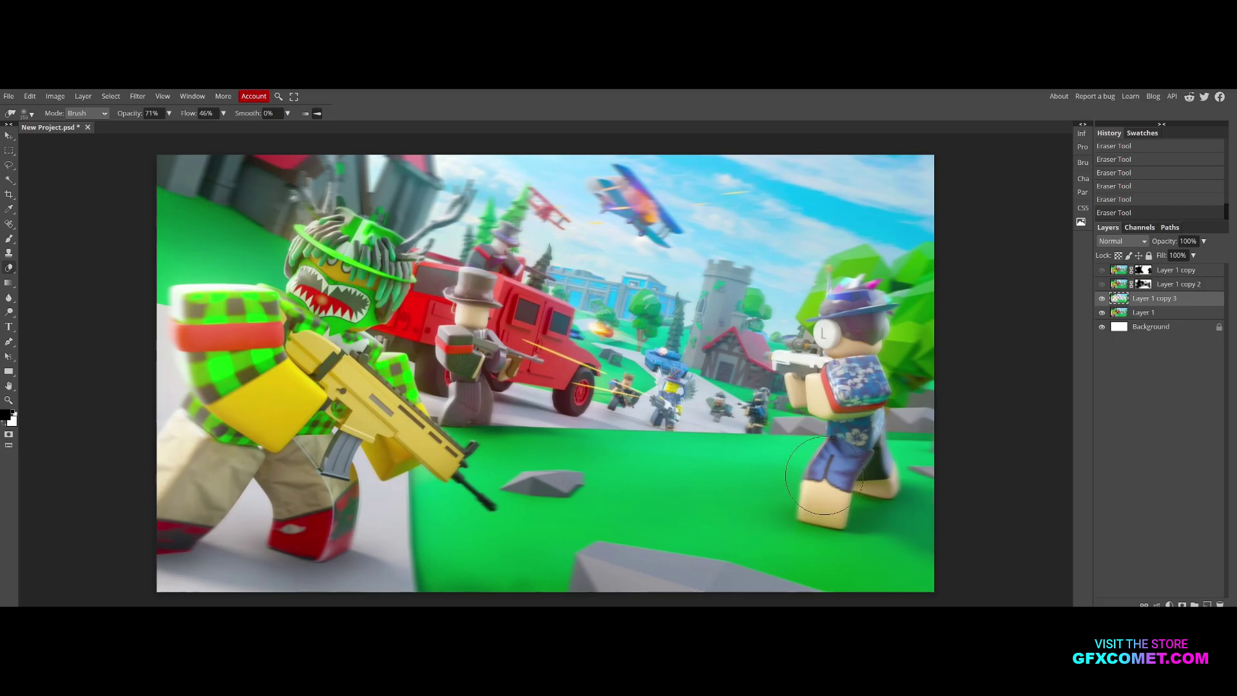